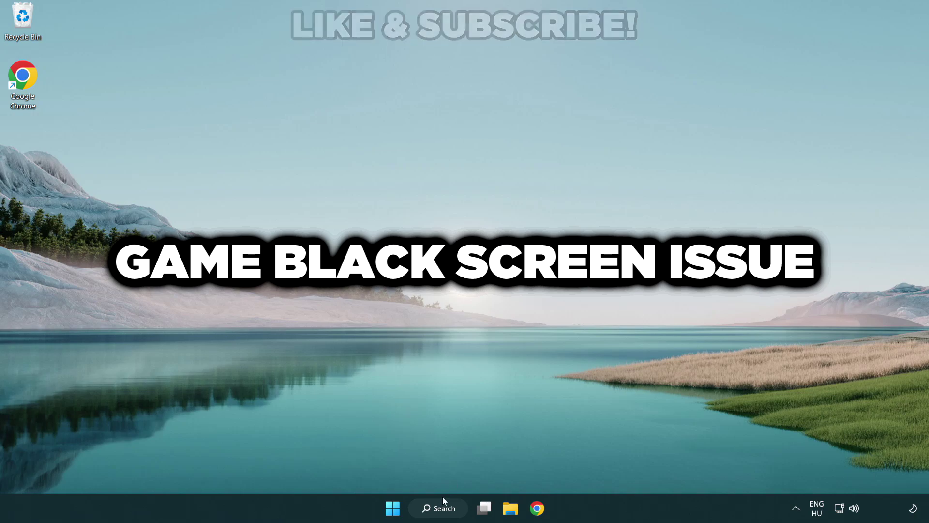
Search Windows for 'device manager' and open Device Manager from the results.
left_click(449, 514)
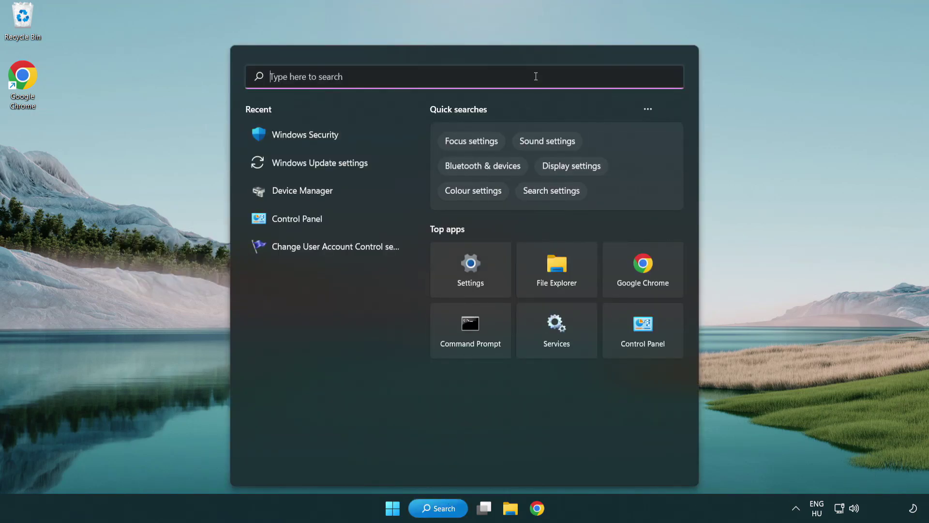
type("device m")
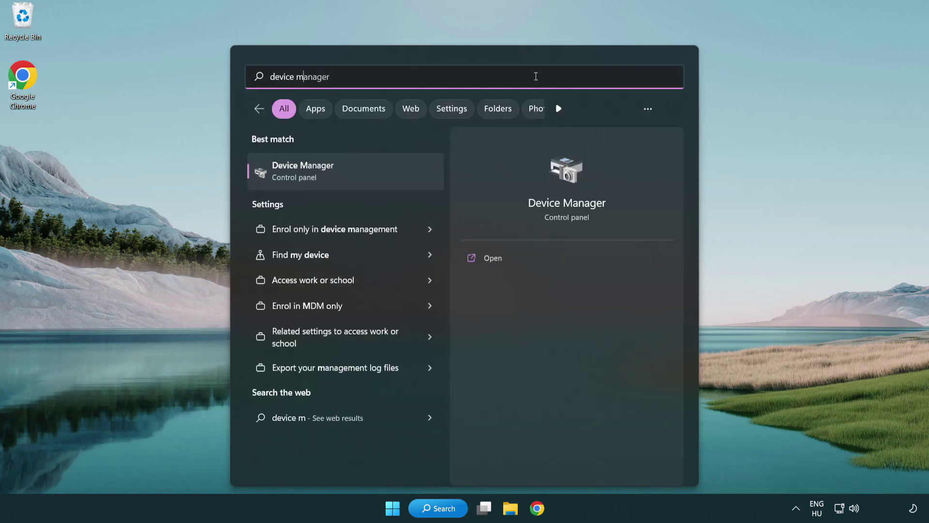
type("anager")
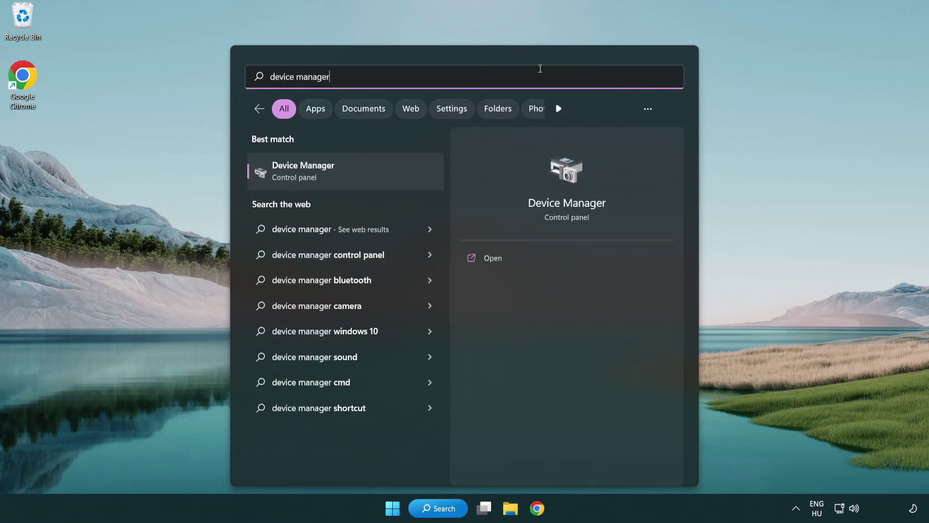
left_click(373, 178)
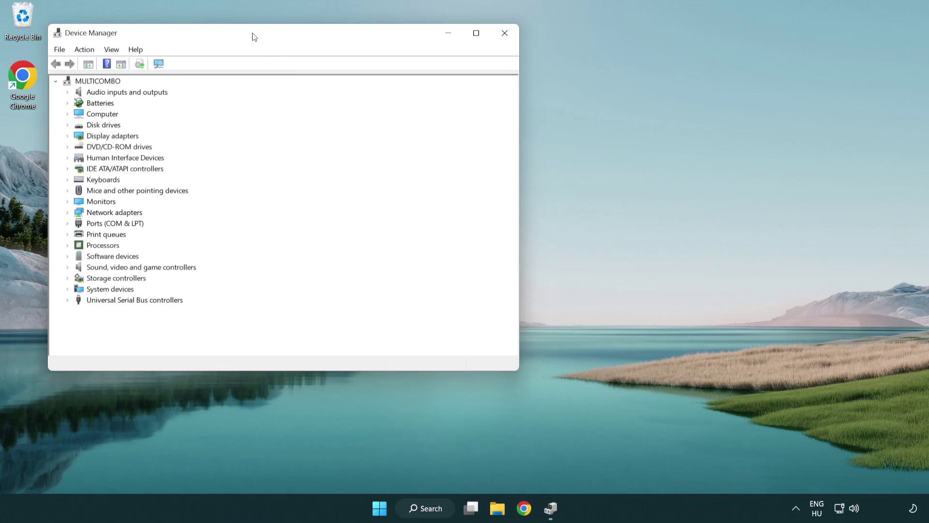
Center Device Manager, expand Display adapters and bring up the VMware SVGA 3D adapter's actions.
left_click_drag(254, 37, 409, 93)
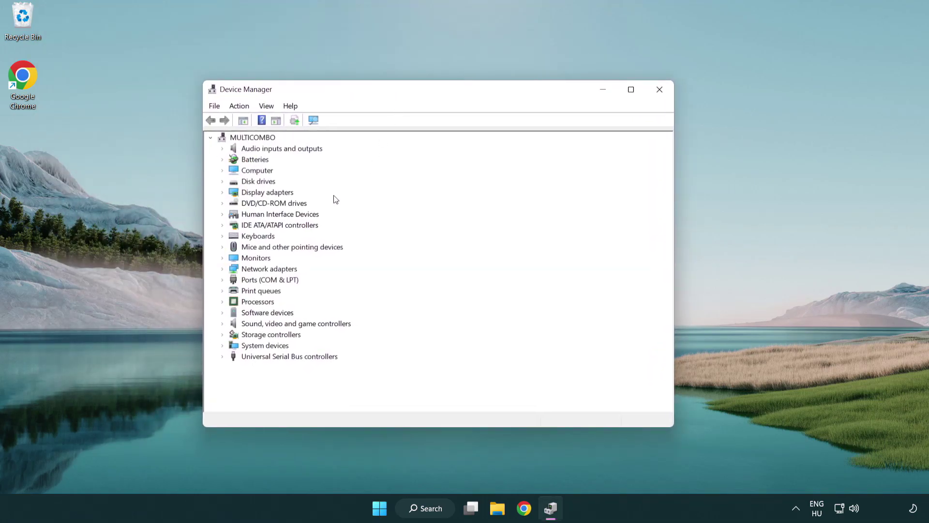
left_click(256, 194)
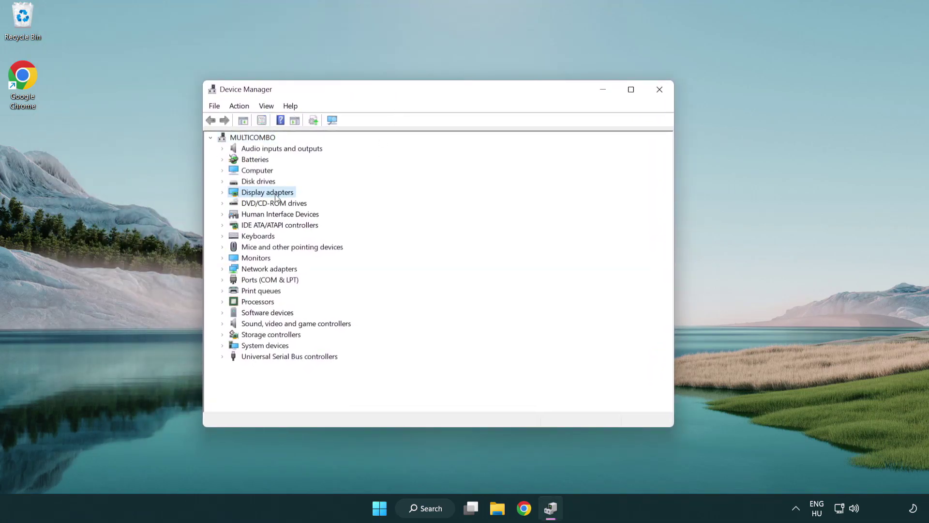
left_click(222, 192)
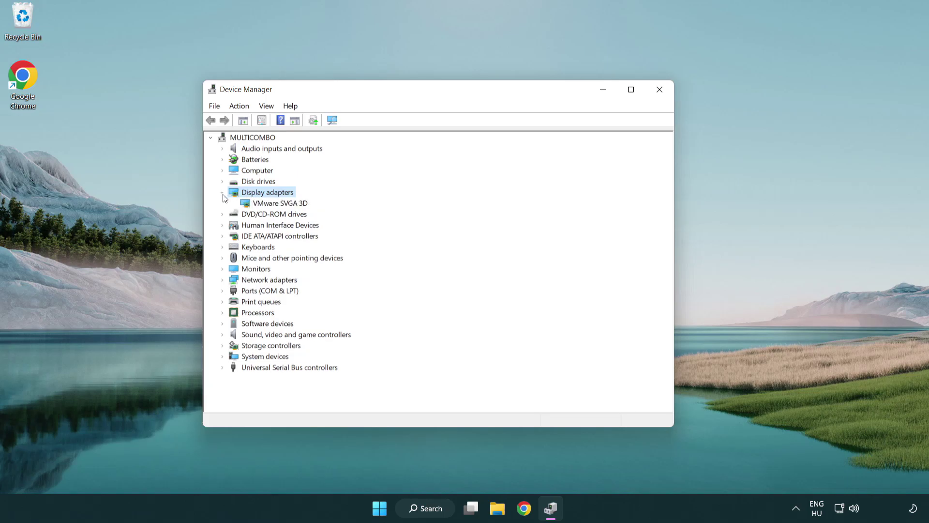
left_click(277, 207)
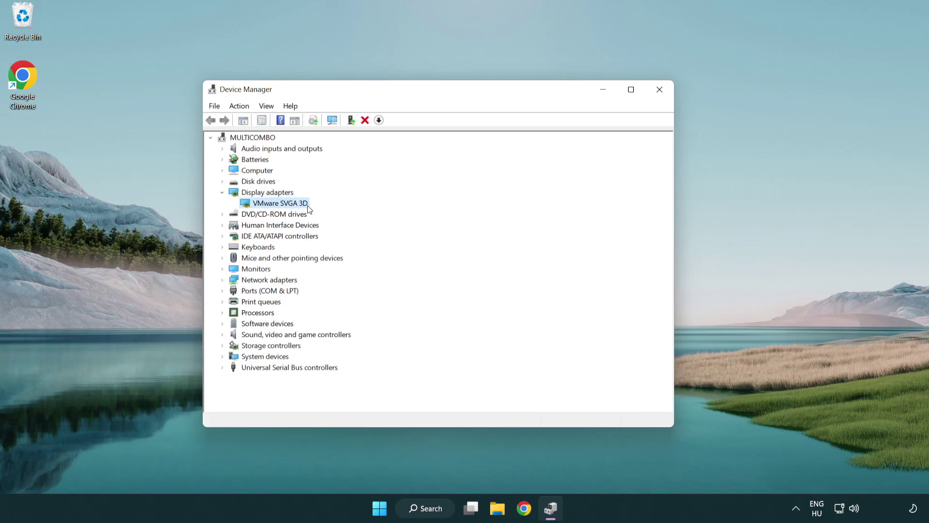
right_click(277, 206)
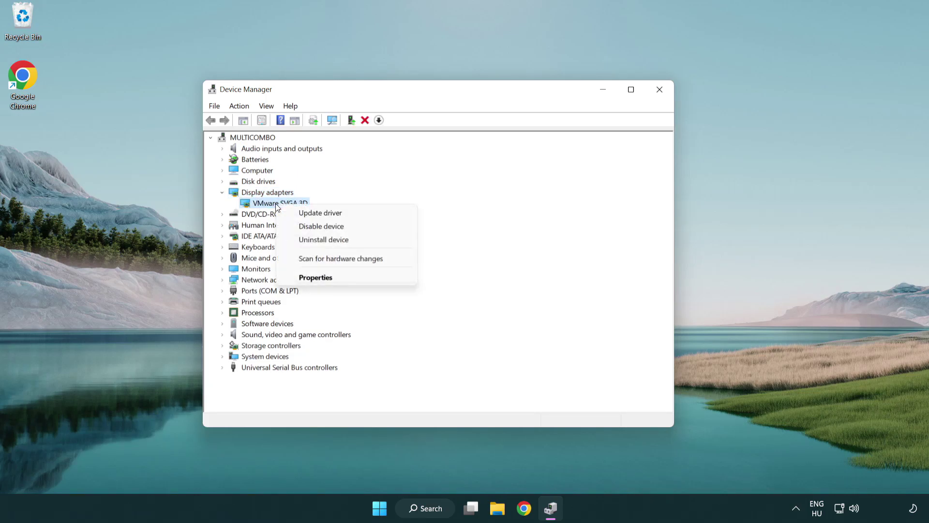
Run an automatic driver search for VMware SVGA 3D, confirming the best driver is installed.
left_click(367, 214)
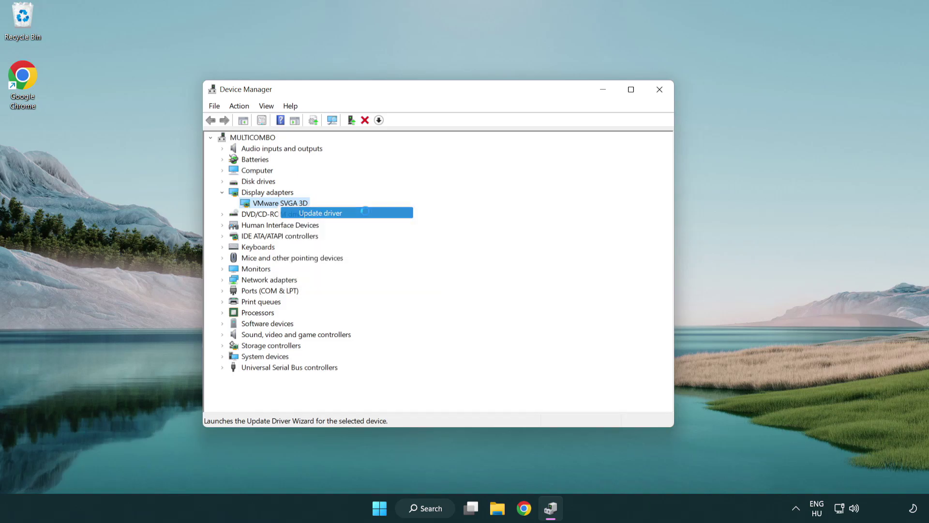
left_click_drag(384, 146, 402, 140)
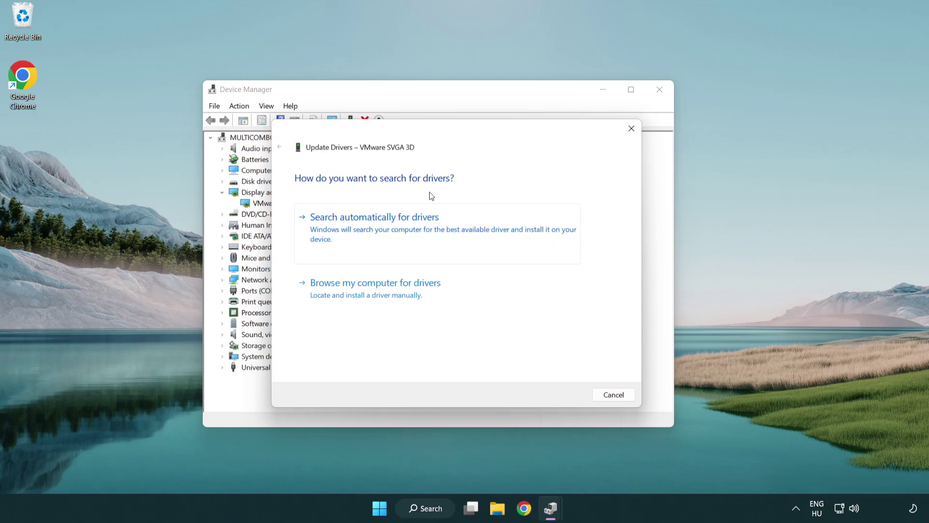
left_click(409, 229)
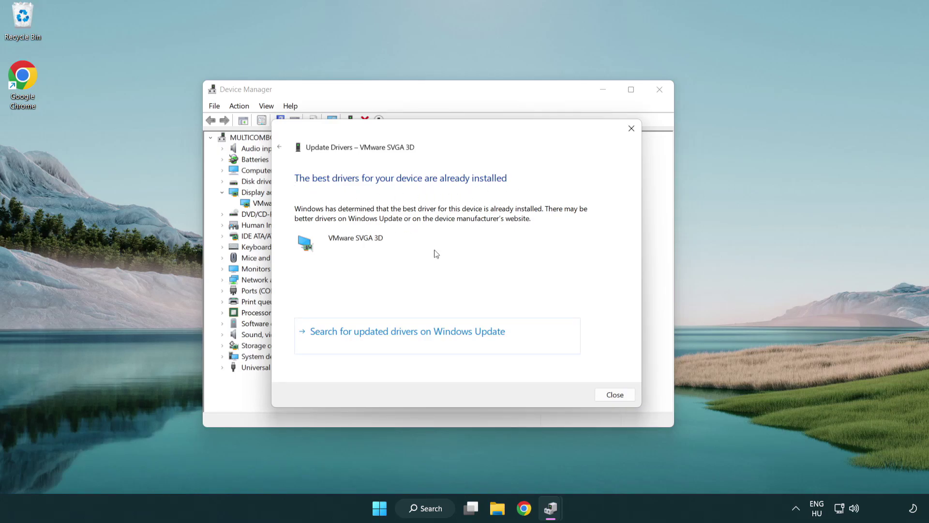
left_click(616, 397)
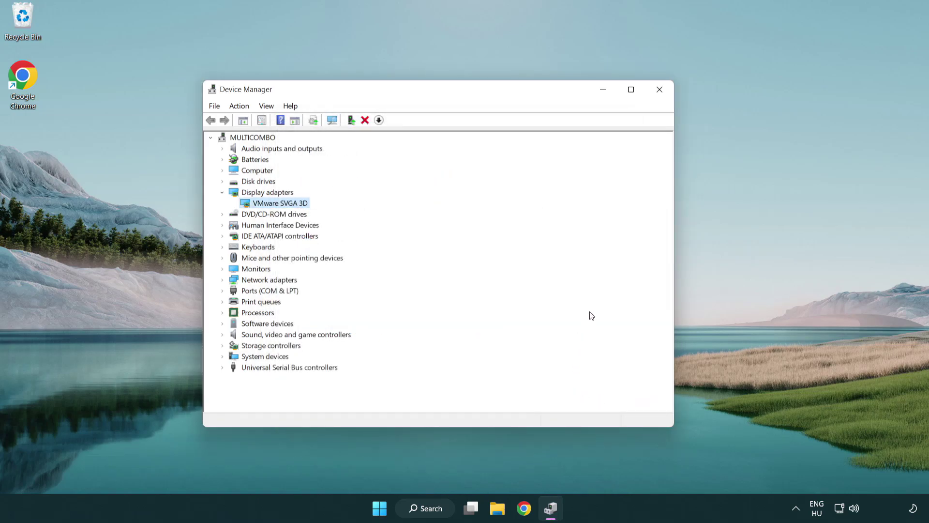
Close Device Manager and open Windows Update settings through a search for 'update'.
left_click(663, 93)
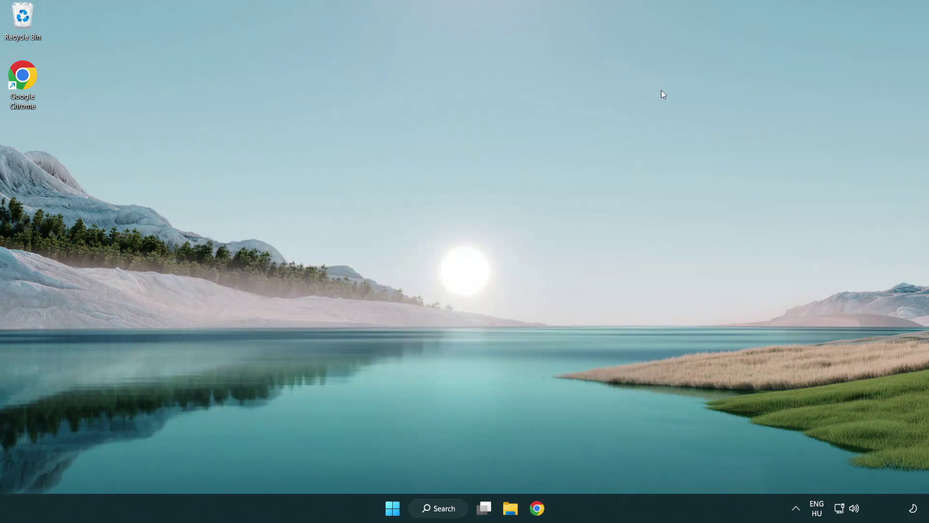
left_click(449, 510)
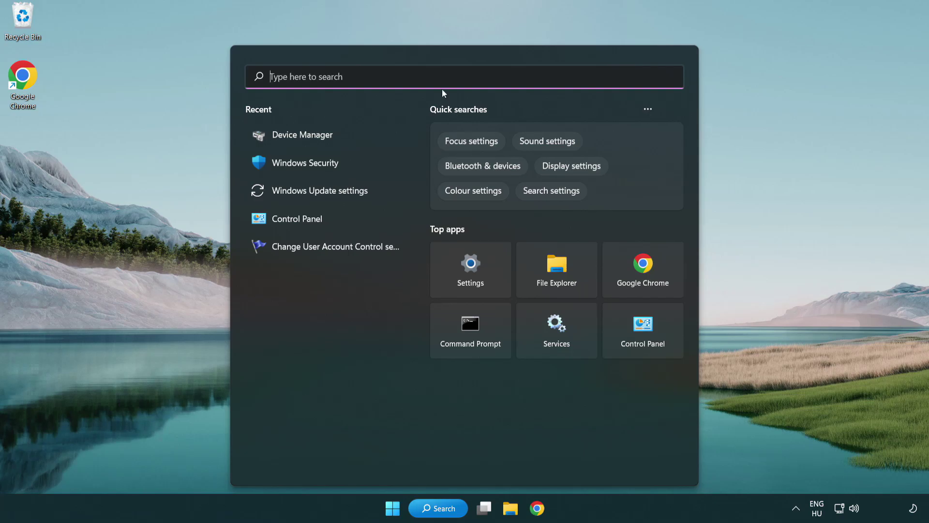
type("update")
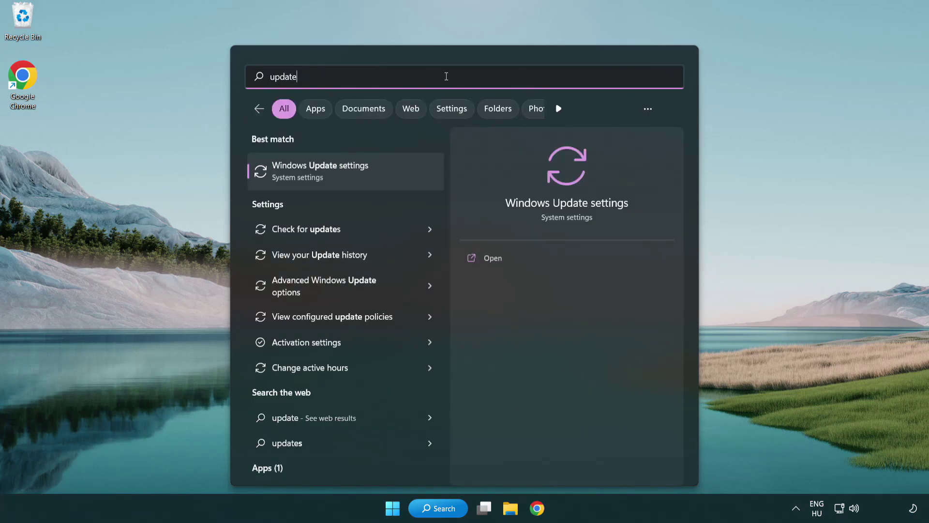
left_click(362, 175)
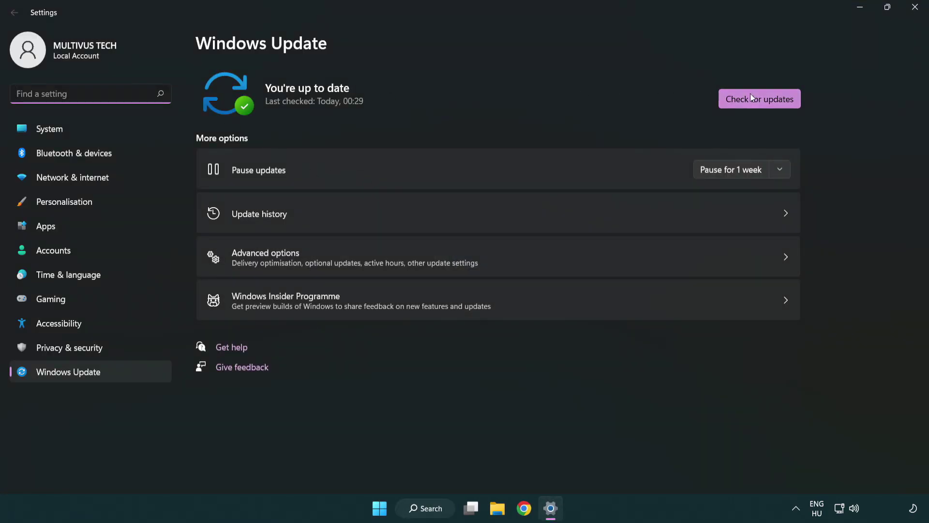
Run a fresh Windows Update check, then close Settings.
left_click(776, 103)
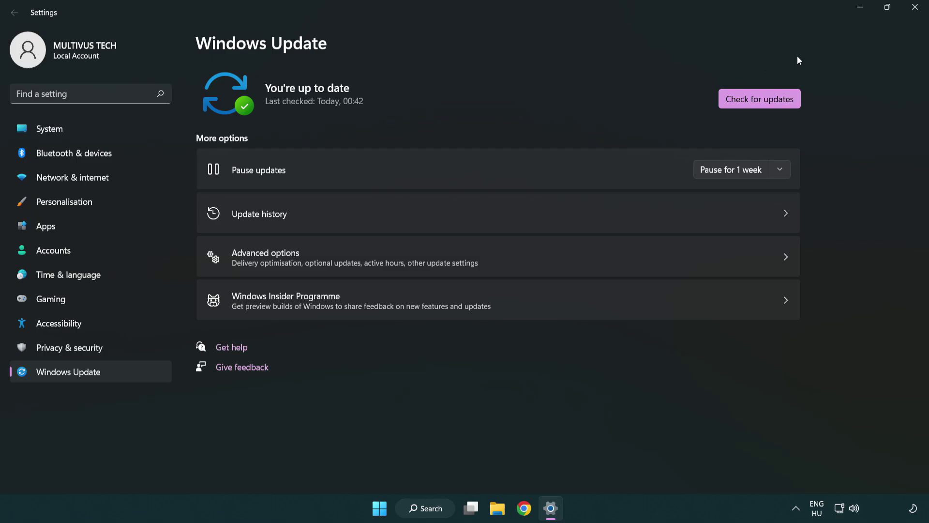
left_click(912, 15)
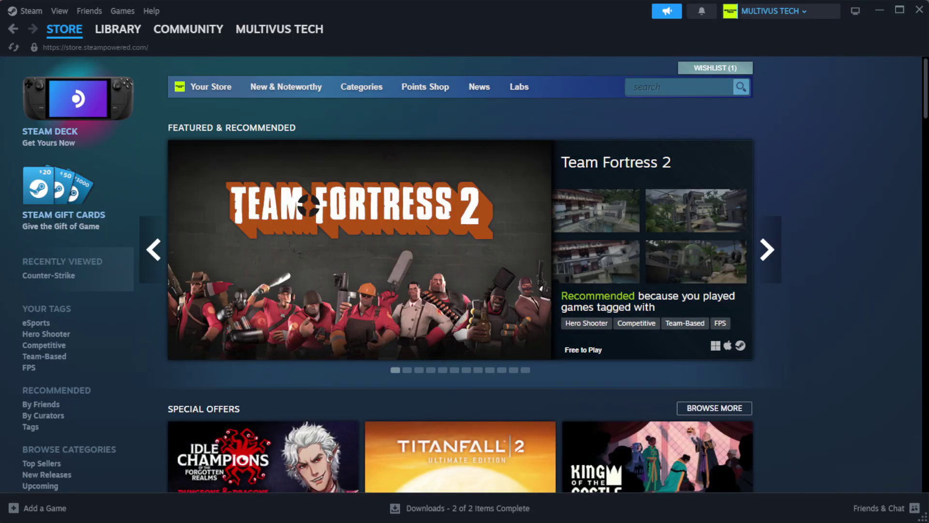
Switch Steam to the Library home and bring up the favourited game's shortcut menu.
mouse_move(116, 32)
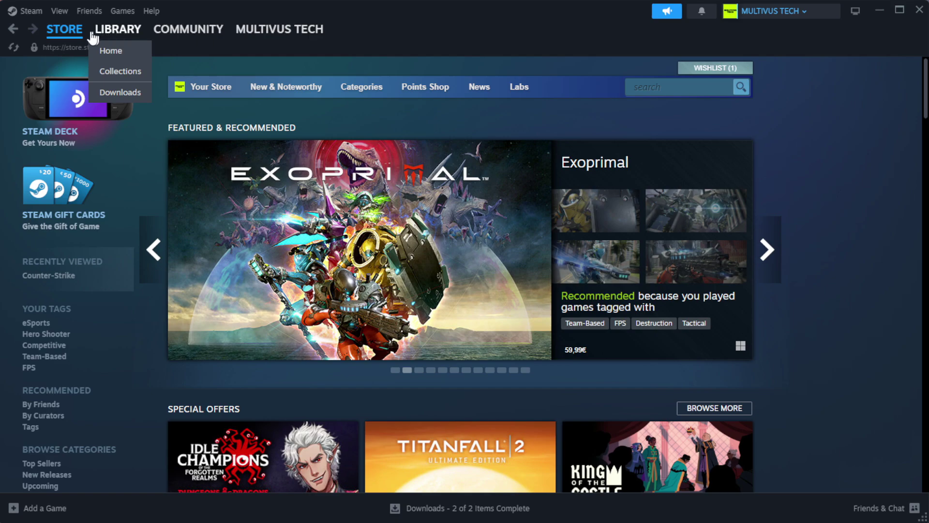
left_click(130, 53)
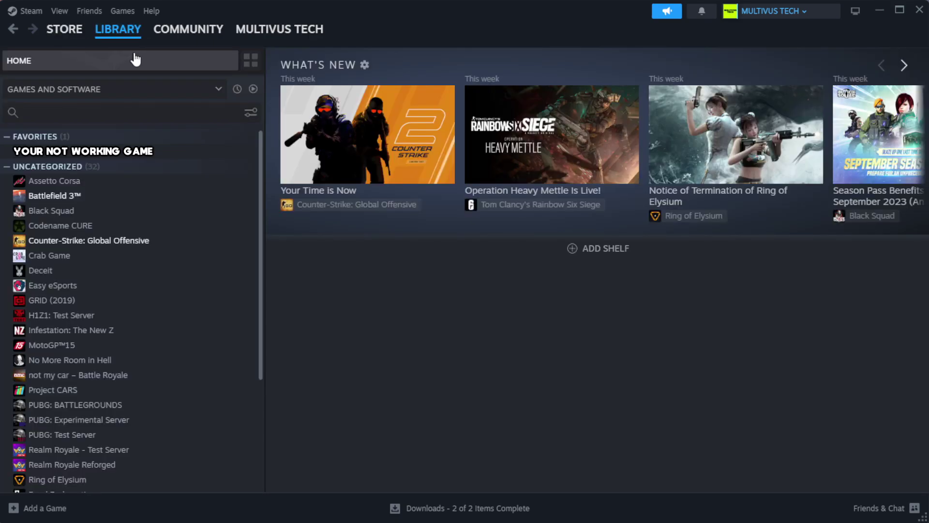
right_click(229, 153)
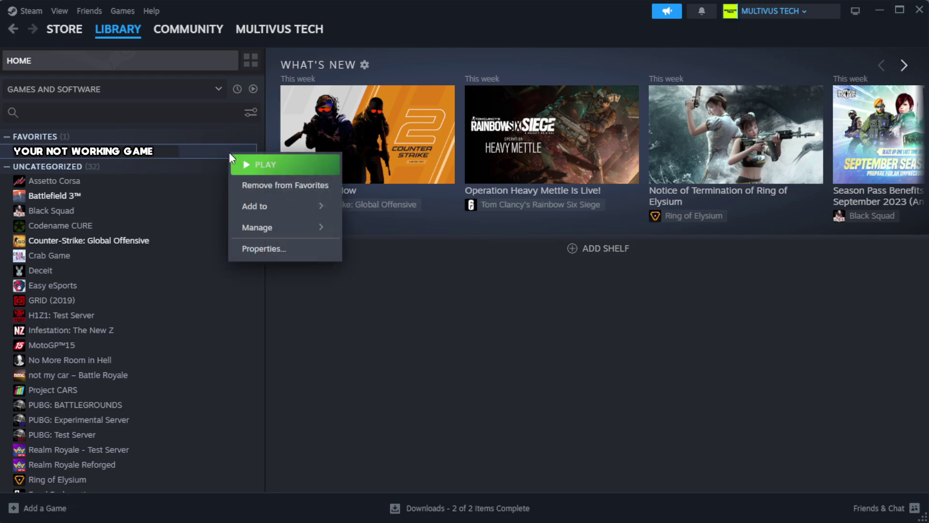
Verify the game's installed files from its Properties, validating all 1039 files.
left_click(293, 252)
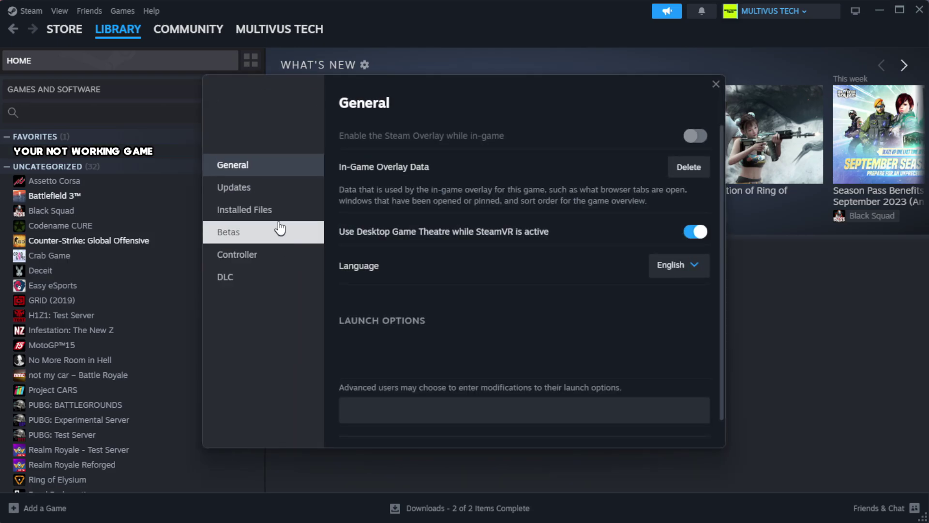
left_click(305, 220)
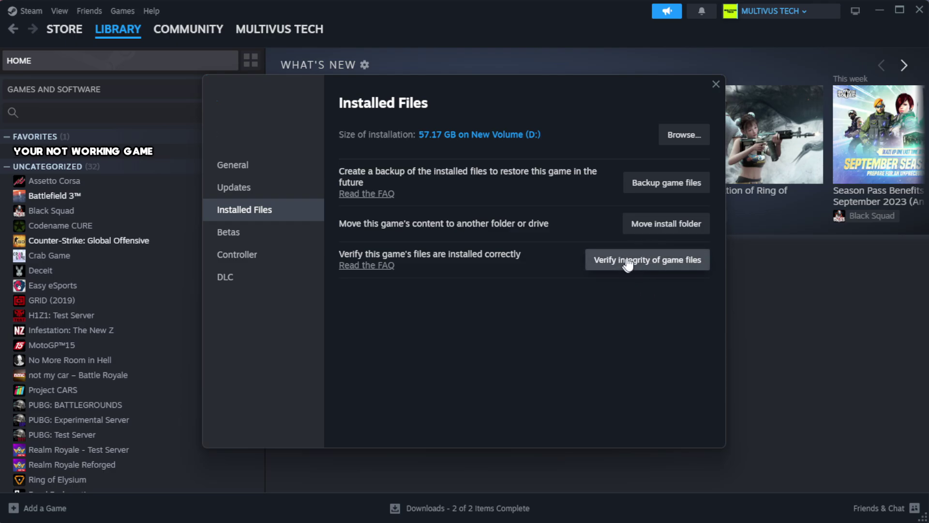
left_click(653, 261)
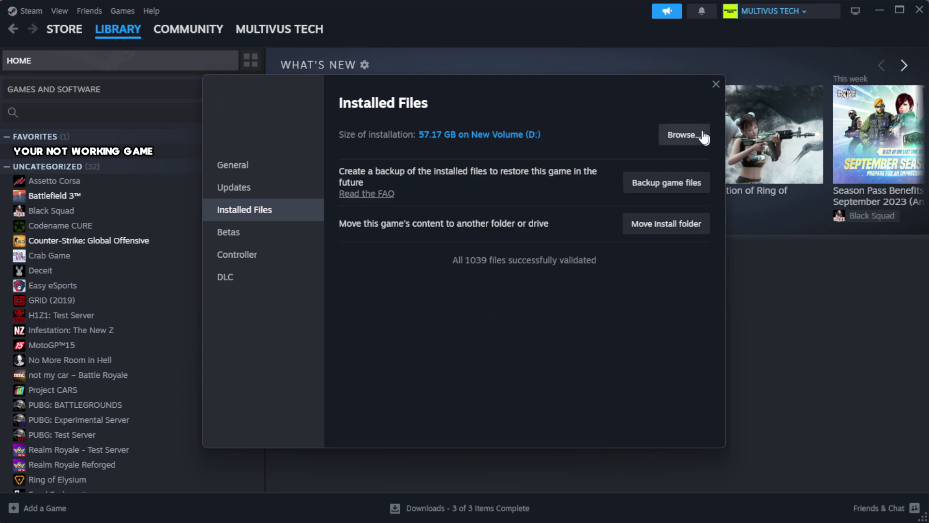
Browse to the game's install folder and open the game shortcut's Properties.
left_click(683, 135)
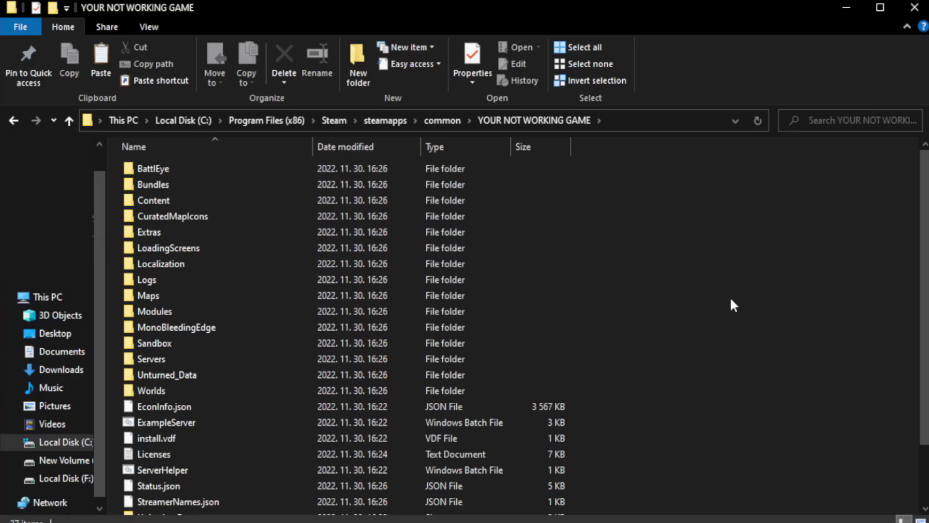
left_click_drag(925, 290, 925, 349)
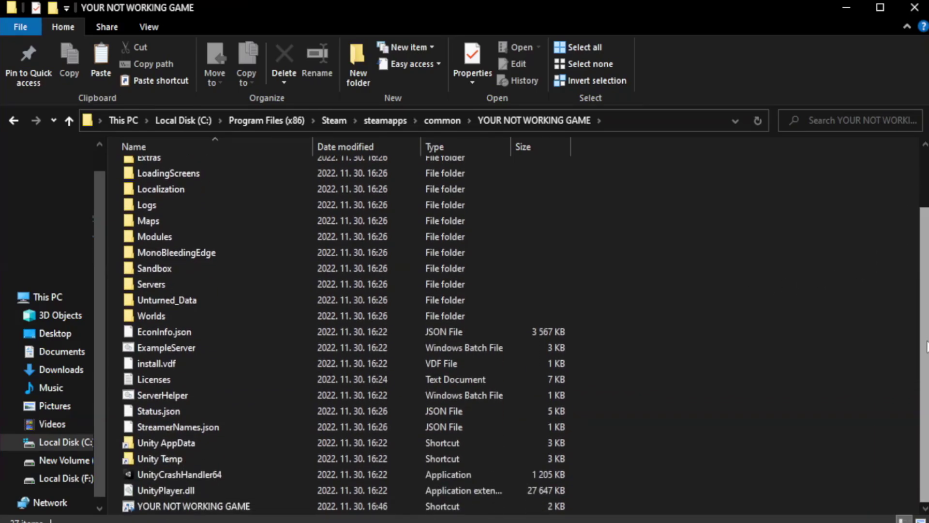
left_click(334, 506)
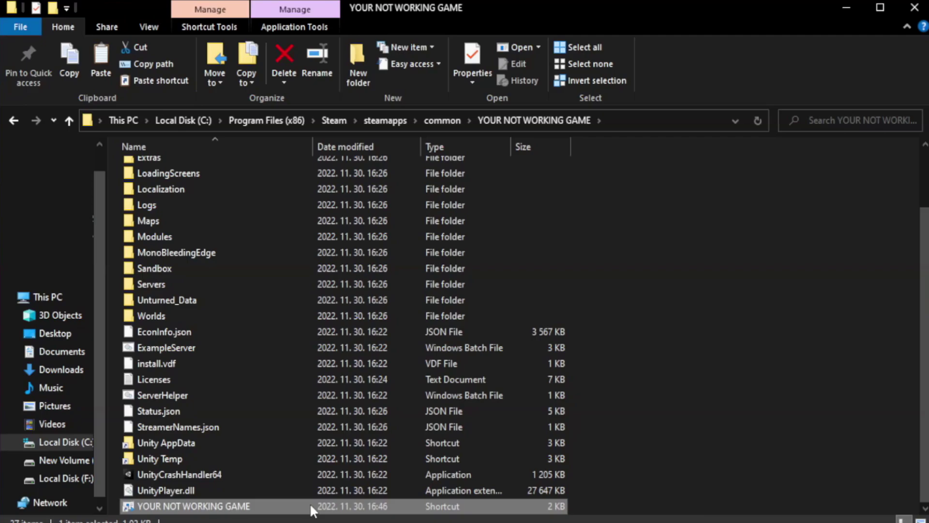
right_click(309, 503)
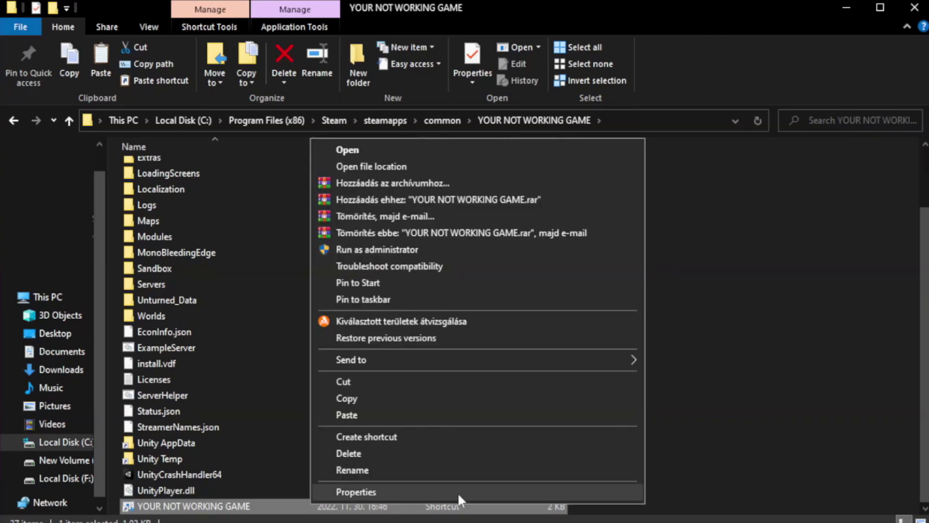
left_click(474, 491)
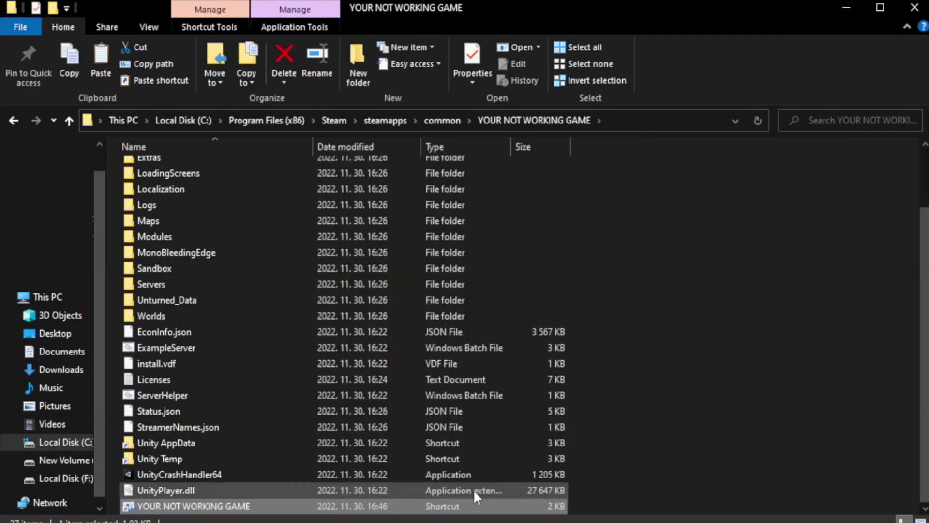
Set the game shortcut to Windows 8 compatibility mode and run as administrator, then save.
left_click_drag(463, 260, 466, 95)
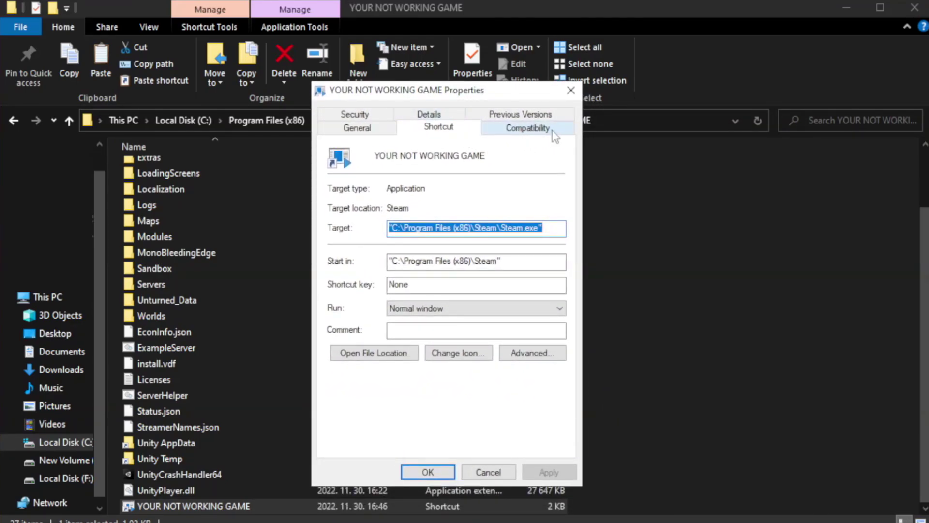
left_click(524, 135)
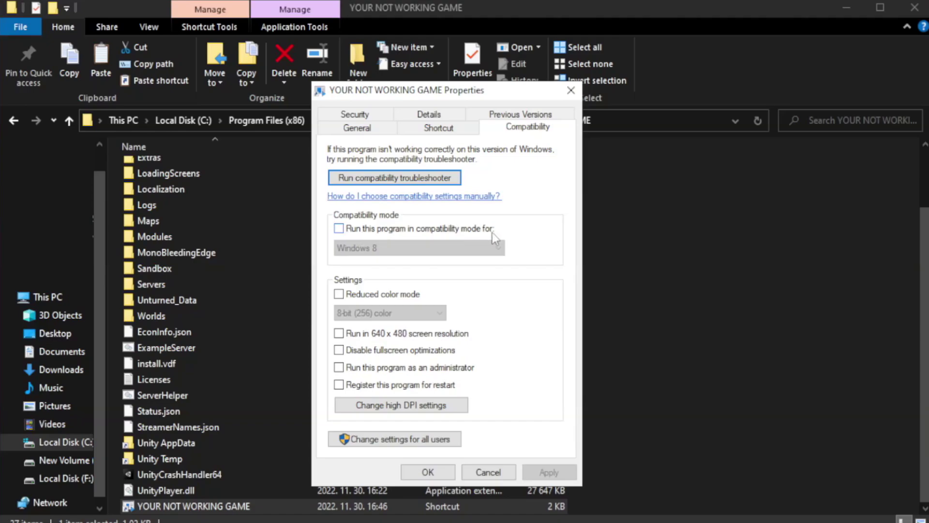
left_click(368, 228)
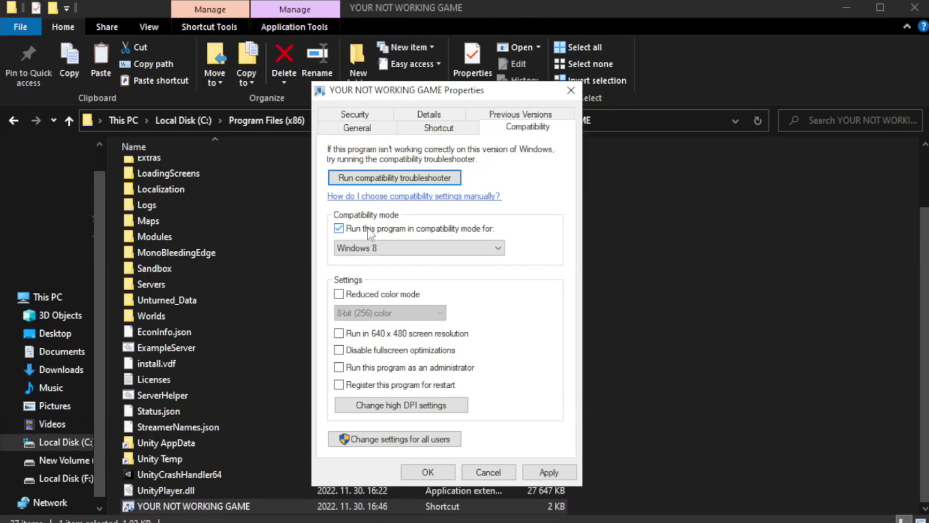
left_click(409, 246)
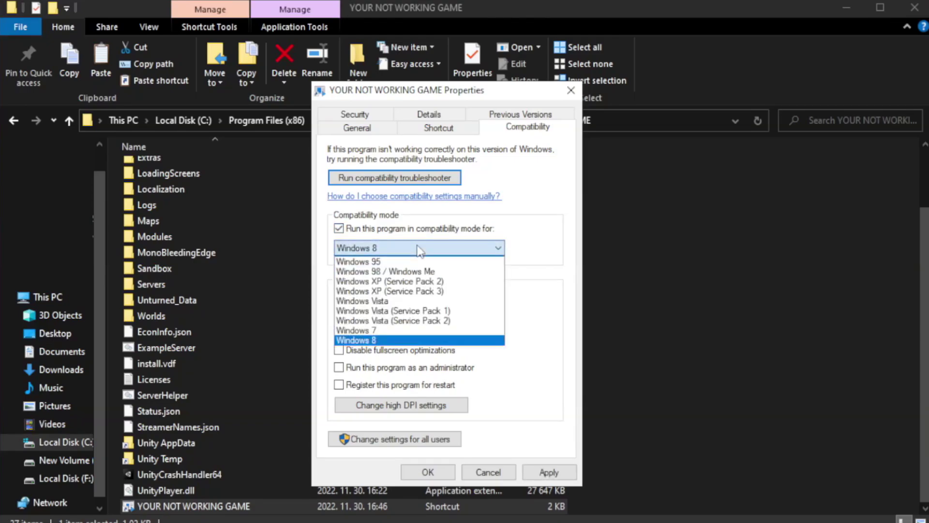
left_click(394, 341)
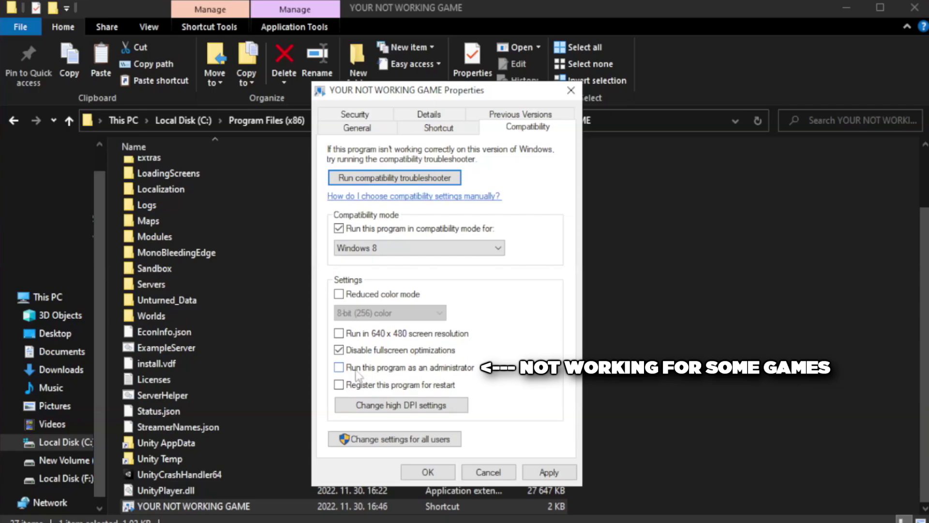
left_click(365, 373)
left_click(544, 472)
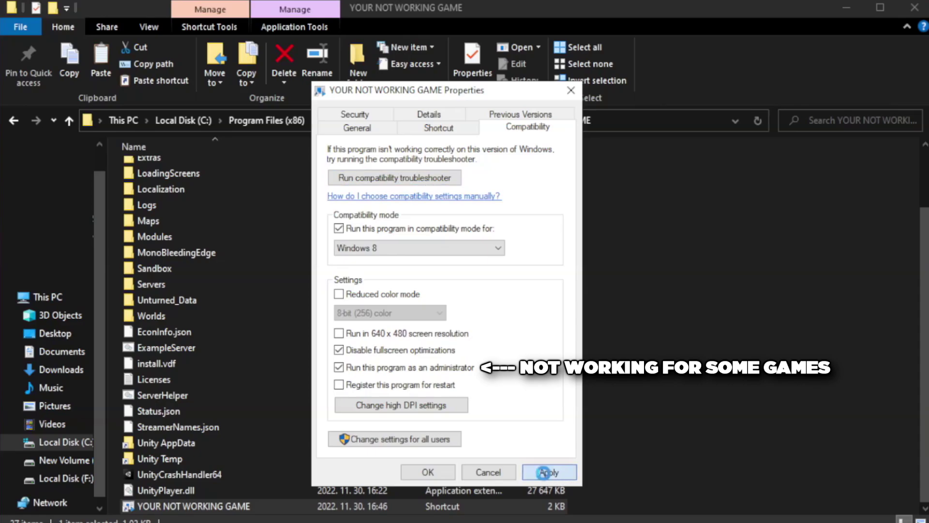
left_click(426, 473)
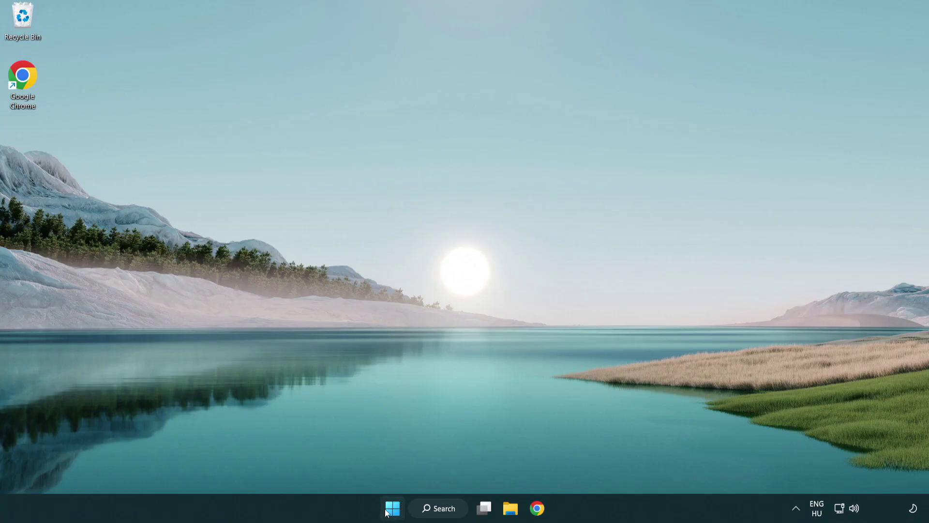
Open Task Manager from the Start button's quick-access menu.
right_click(393, 512)
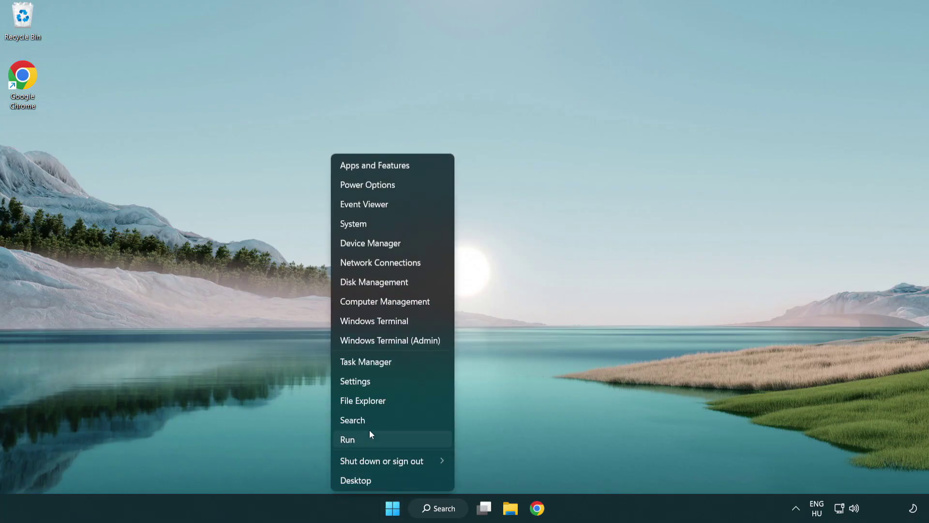
left_click(410, 367)
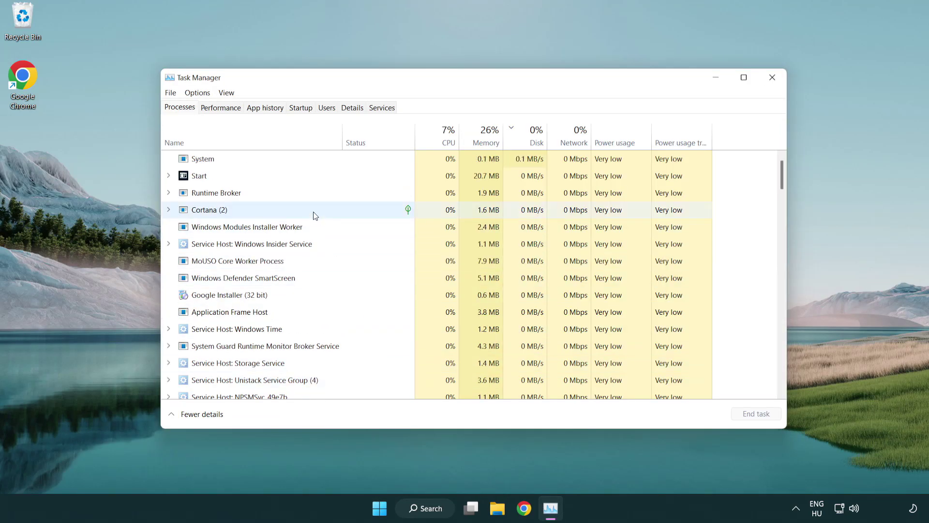
Disable Terminal, Phone Link, Cortana and Windows Security notifications at startup, then close Task Manager.
left_click(303, 110)
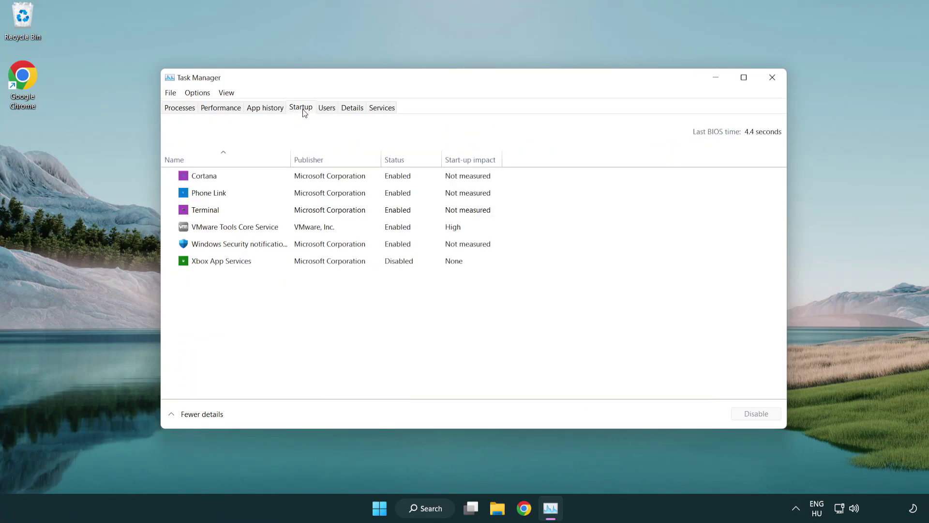
left_click(304, 212)
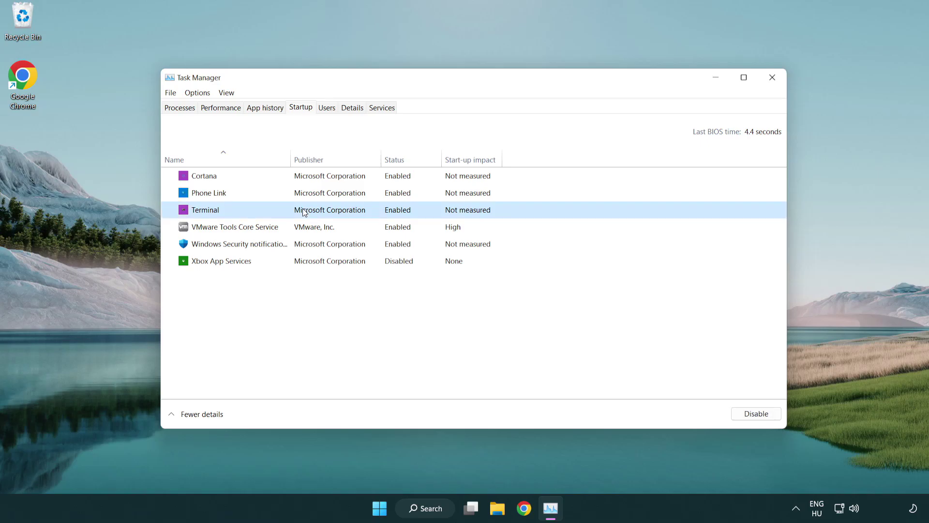
left_click(741, 413)
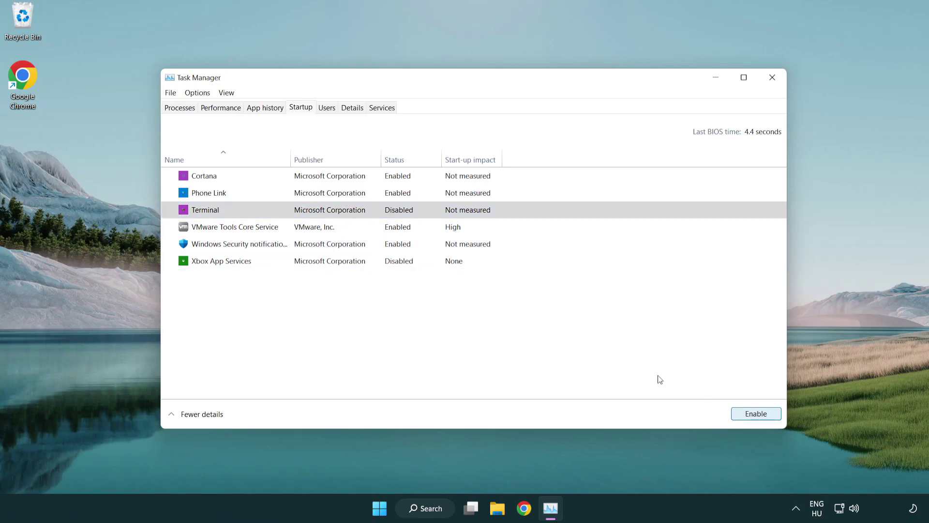
left_click(390, 196)
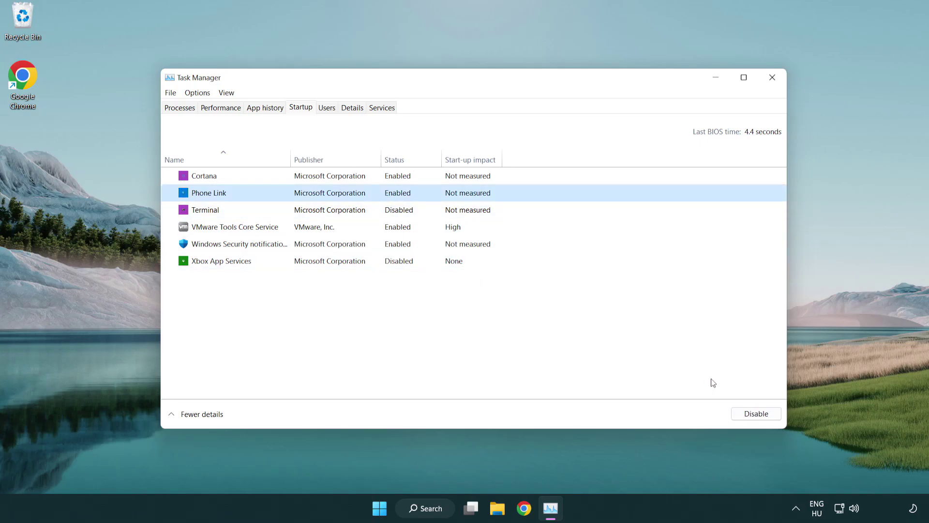
left_click(755, 415)
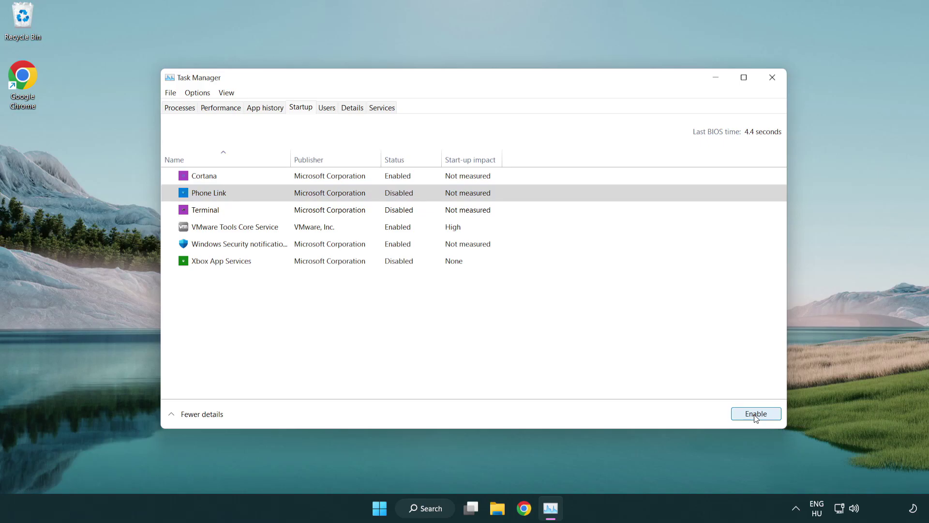
left_click(332, 181)
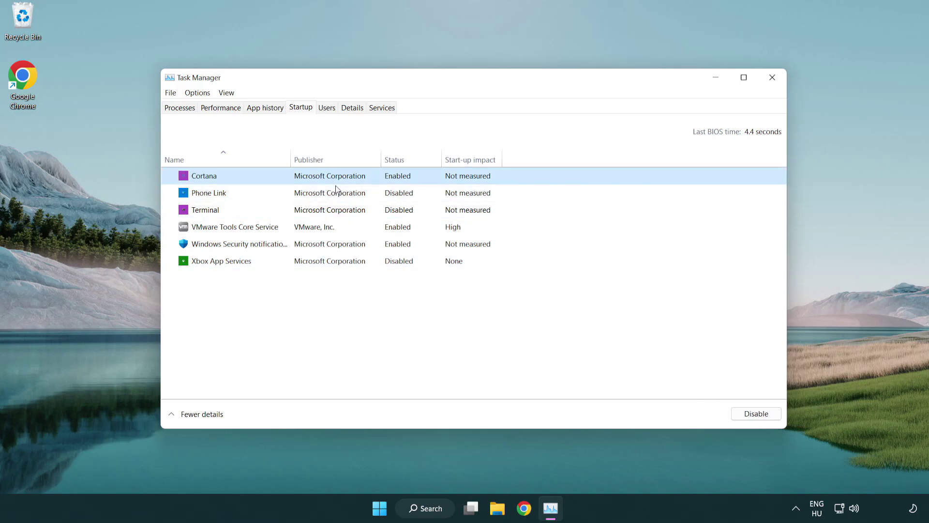
left_click(736, 410)
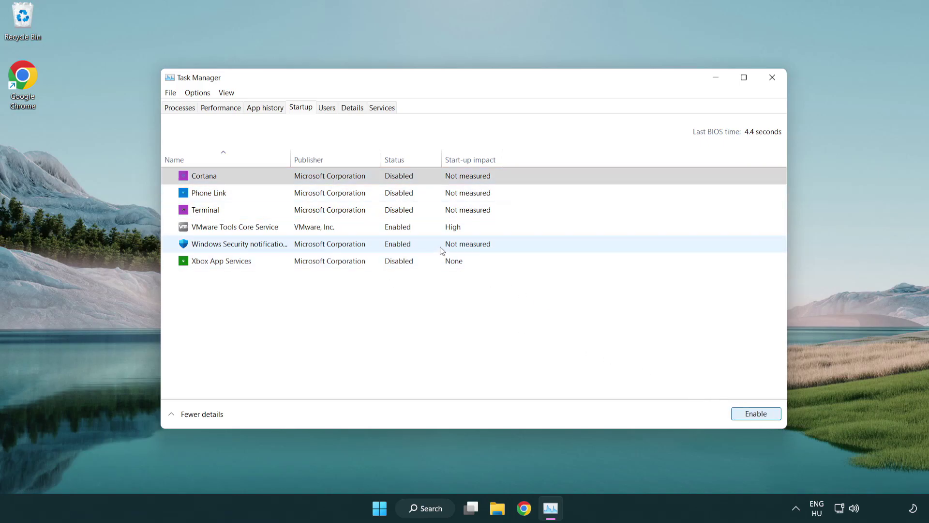
left_click(441, 251)
left_click(733, 411)
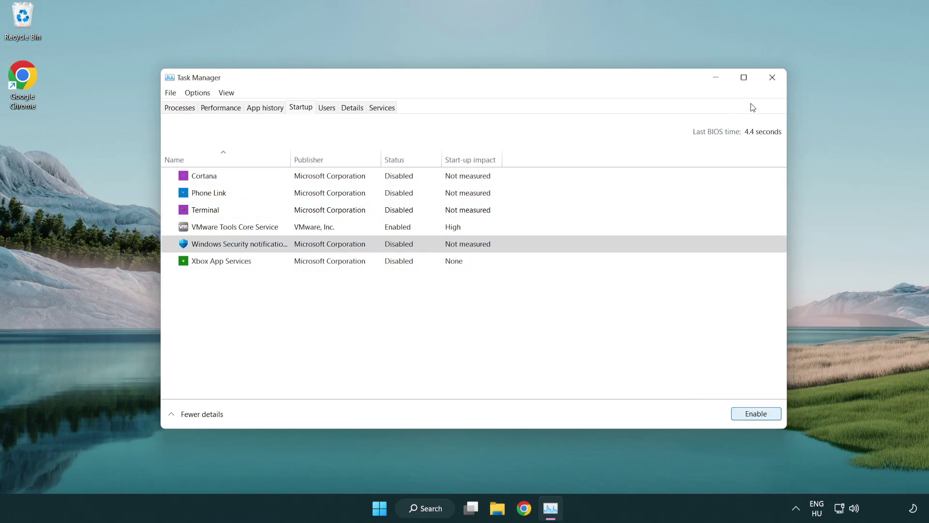
left_click(775, 82)
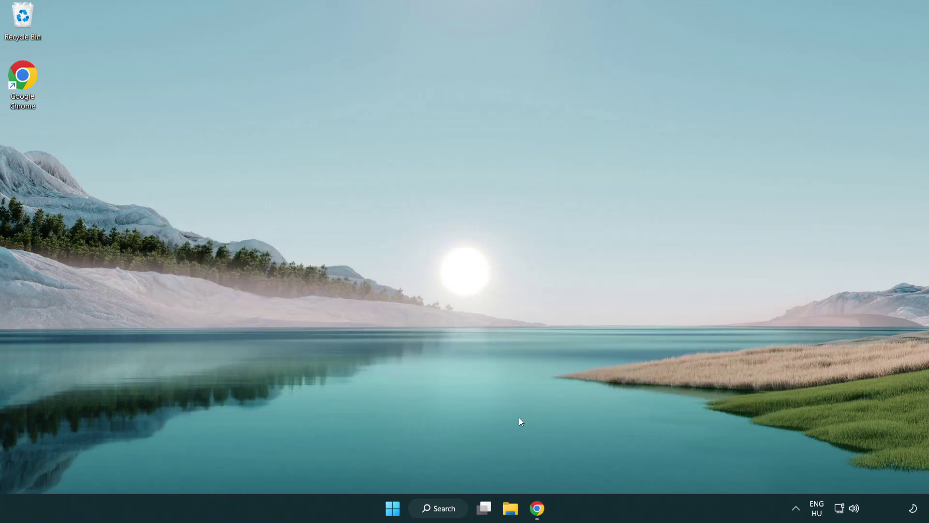
Download dxwebsetup.exe from the DirectX End-User Runtime page and launch it.
left_click(538, 508)
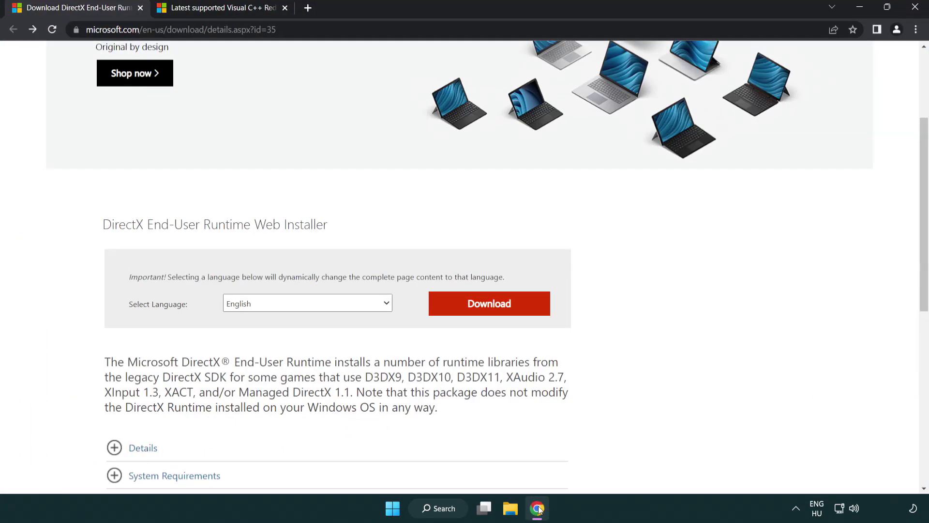
scroll(399, 432, "up", 3)
left_click(97, 29)
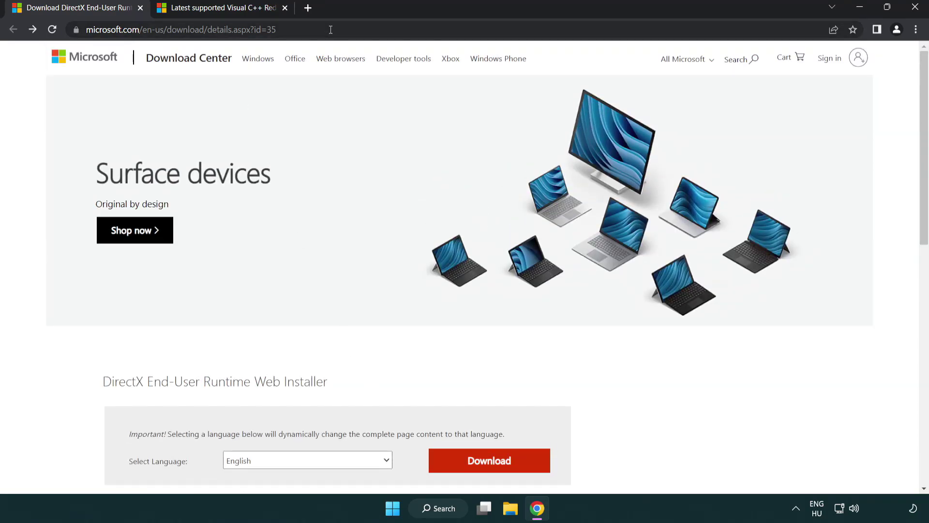
left_click(888, 208)
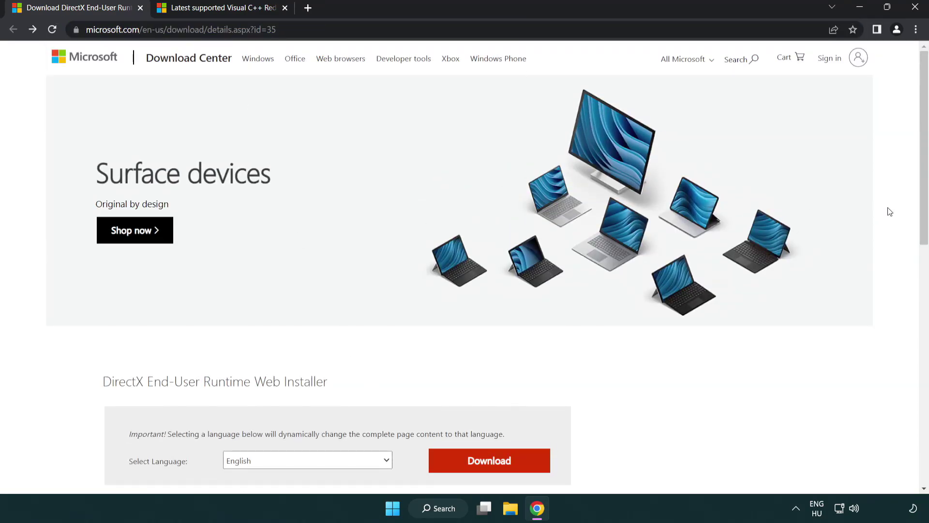
scroll(698, 318, "down", 3)
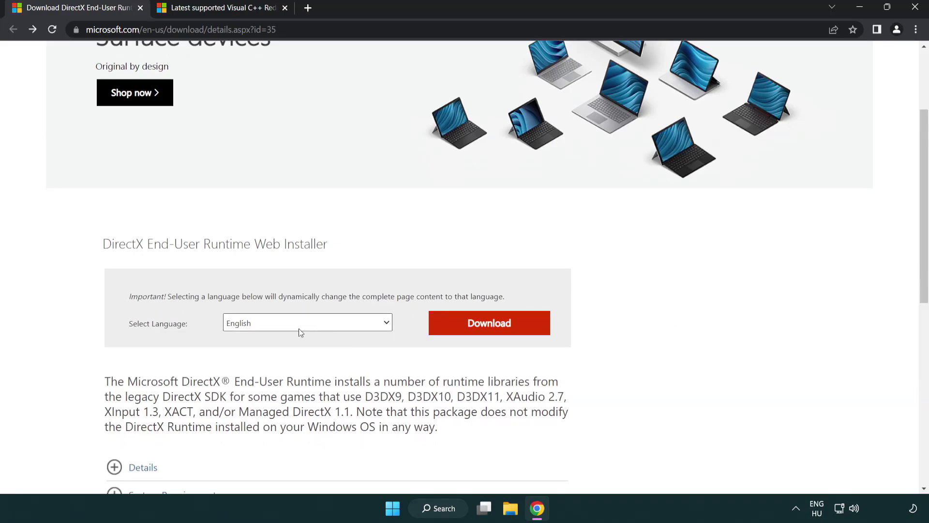
left_click(493, 333)
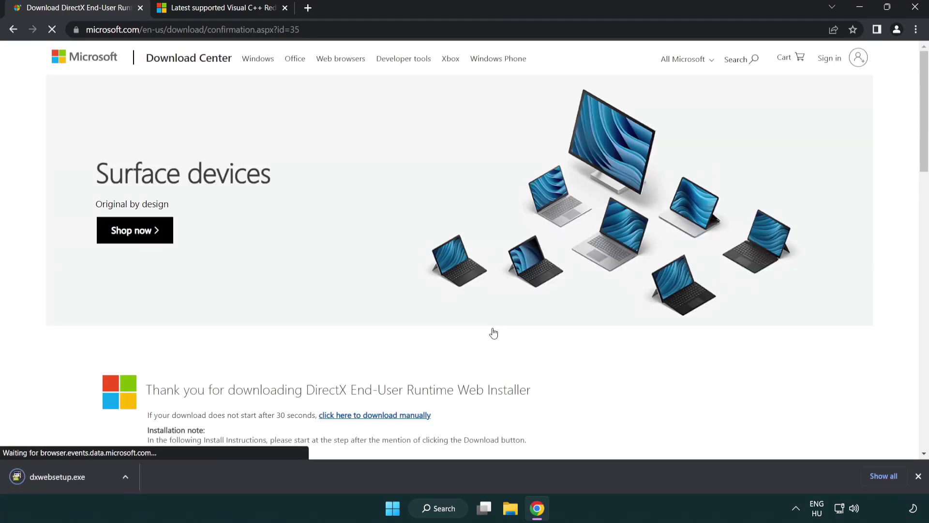
left_click(60, 479)
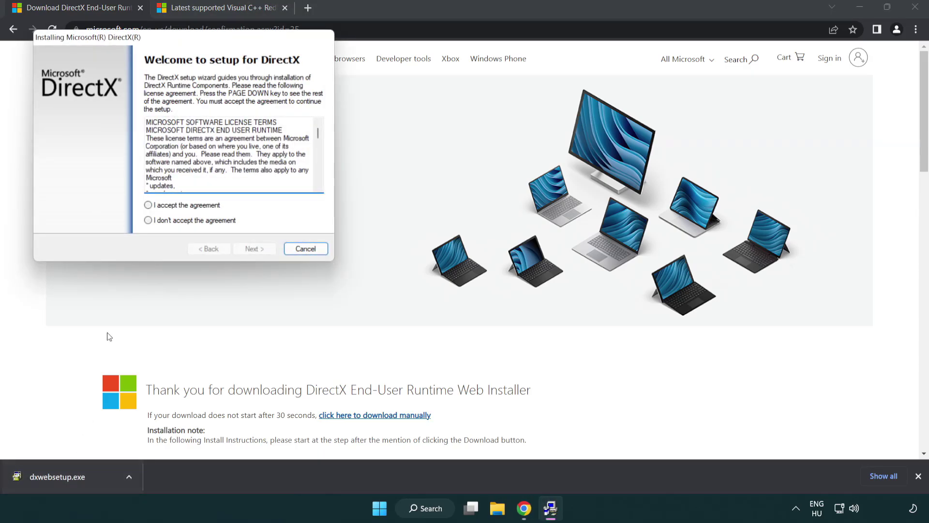
Accept the DirectX license, skip the Bing Bar offer, and finish DirectX Setup.
left_click_drag(141, 44, 409, 146)
left_click_drag(588, 237, 583, 285)
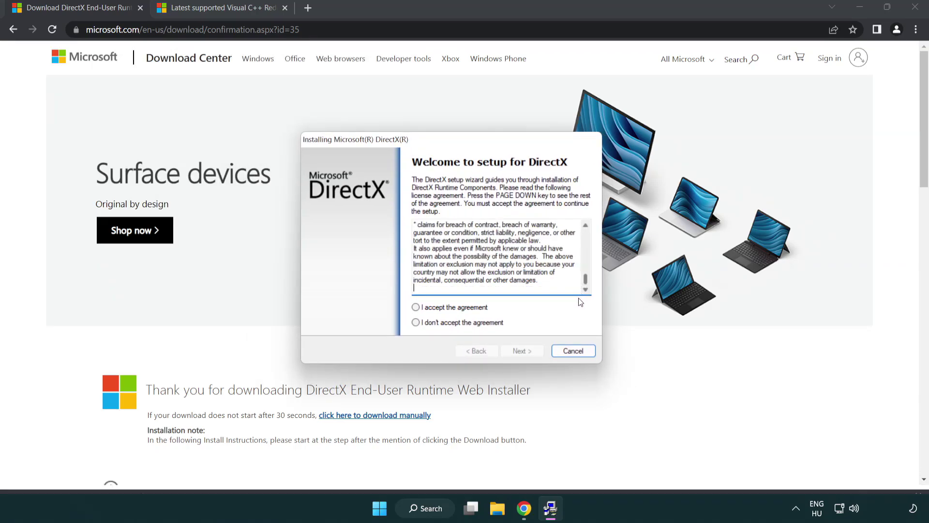
left_click(416, 307)
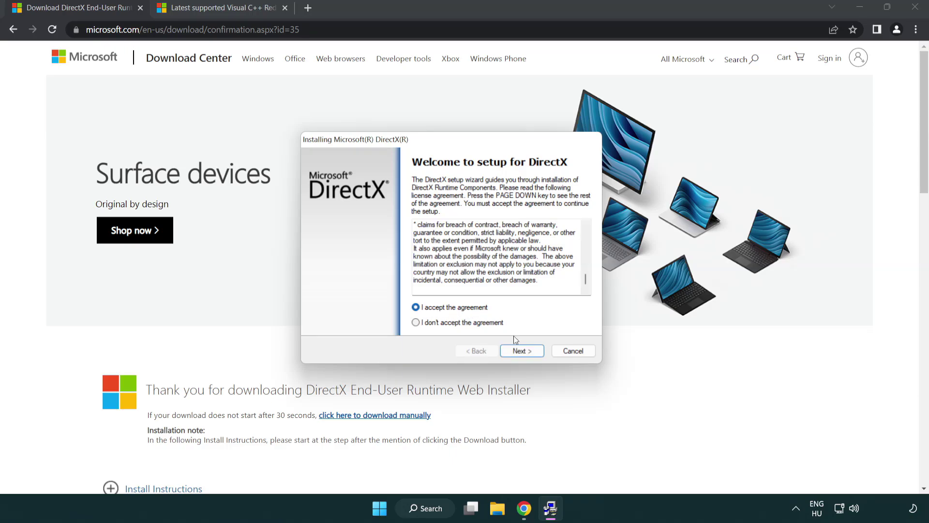
left_click(522, 351)
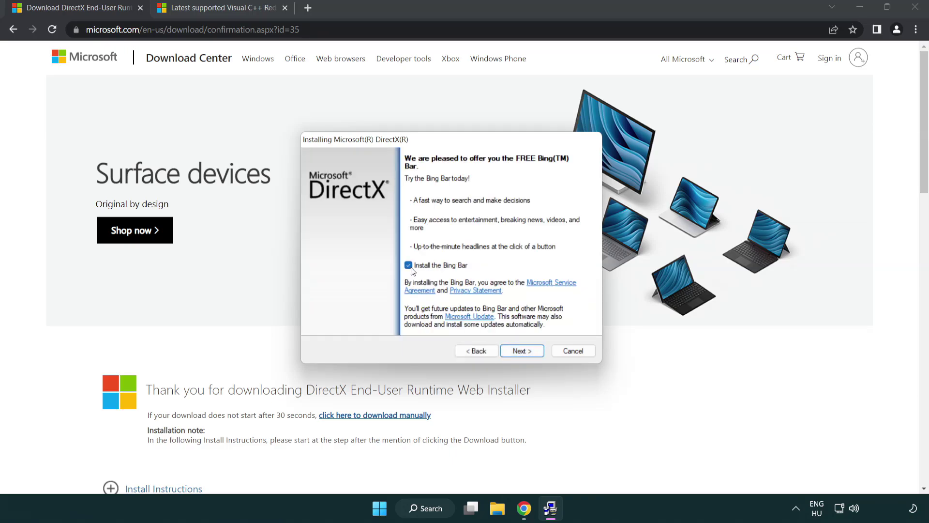
left_click(527, 352)
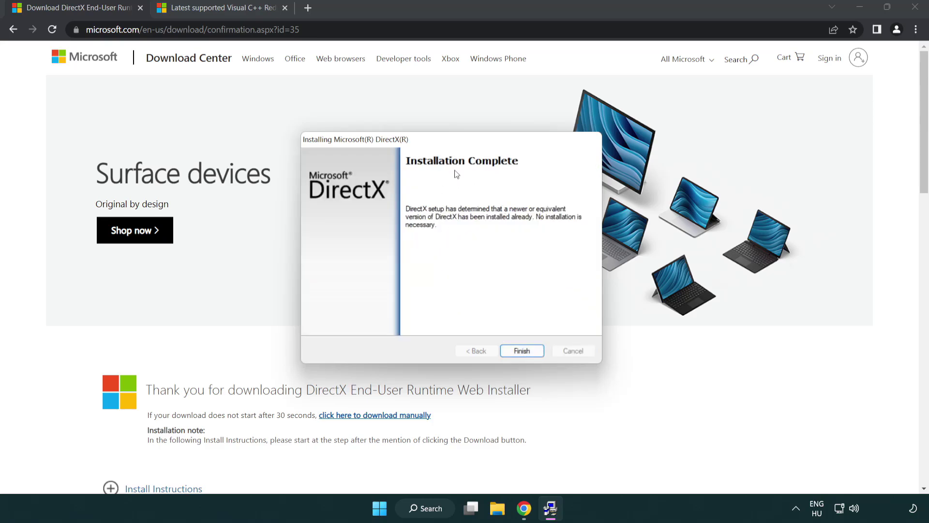
left_click(523, 346)
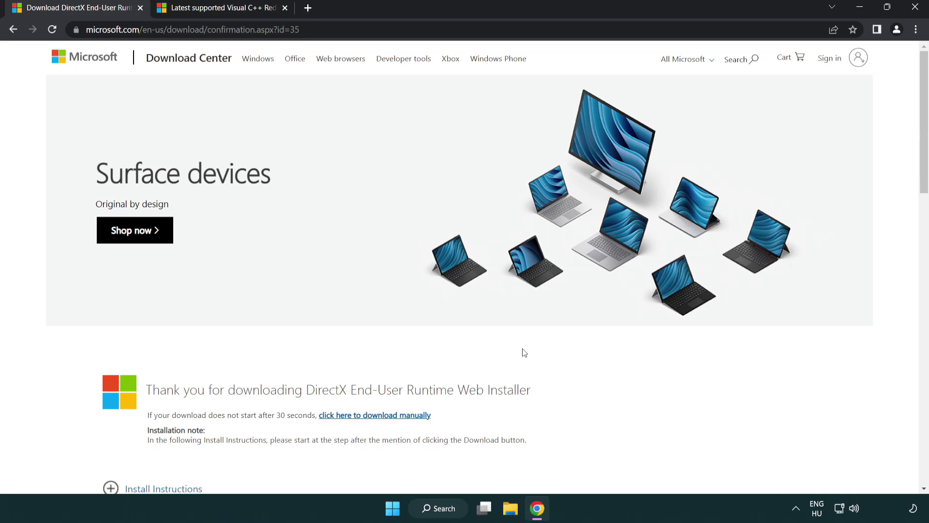
Close the DirectX tab and download the ARM64, x86 and x64 Visual C++ 2015-2022 redistributables.
left_click(140, 8)
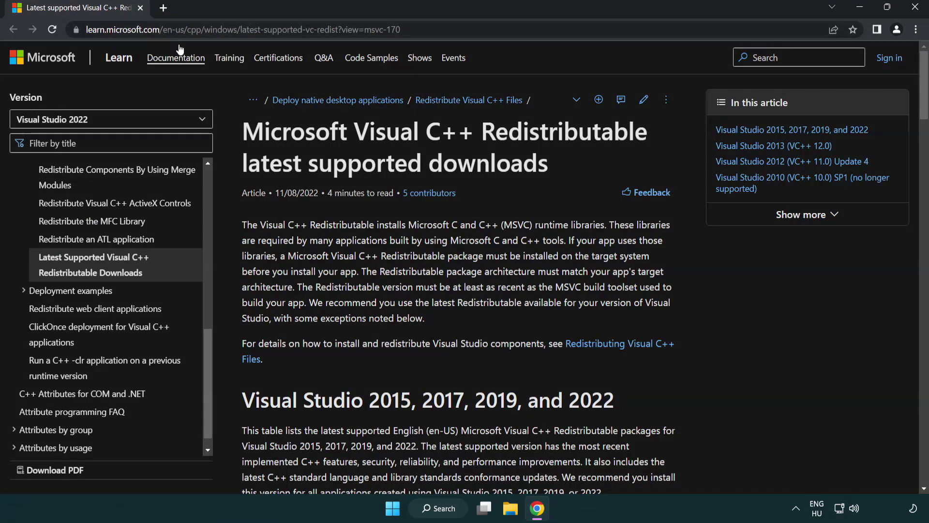
left_click(429, 29)
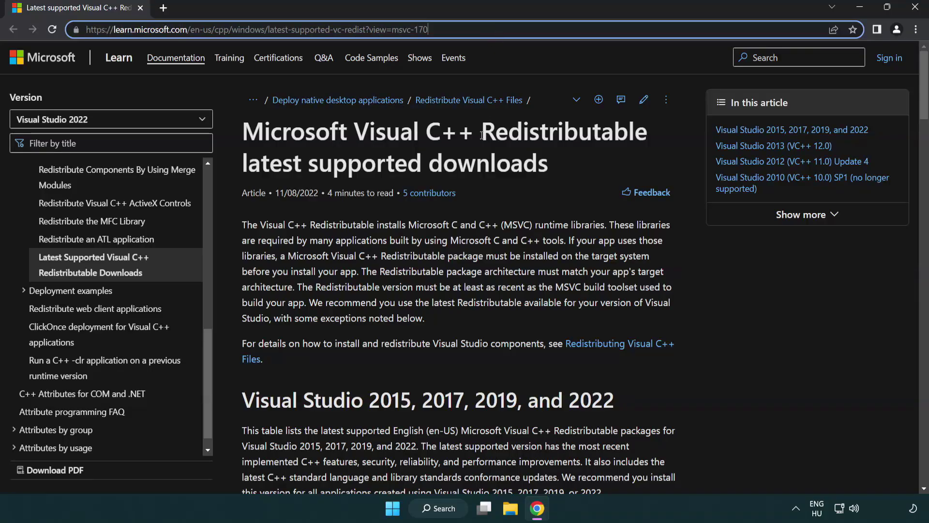
left_click(479, 159)
scroll(474, 162, "down", 6)
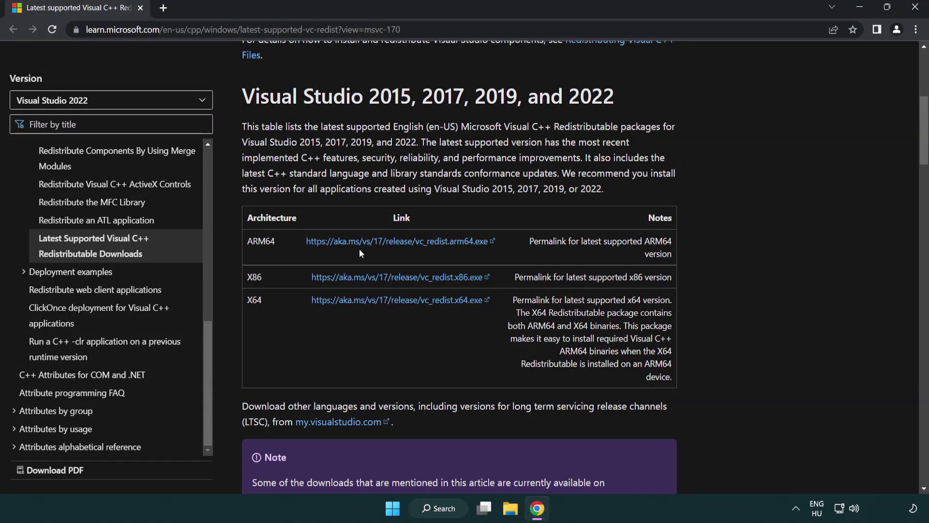
left_click(381, 245)
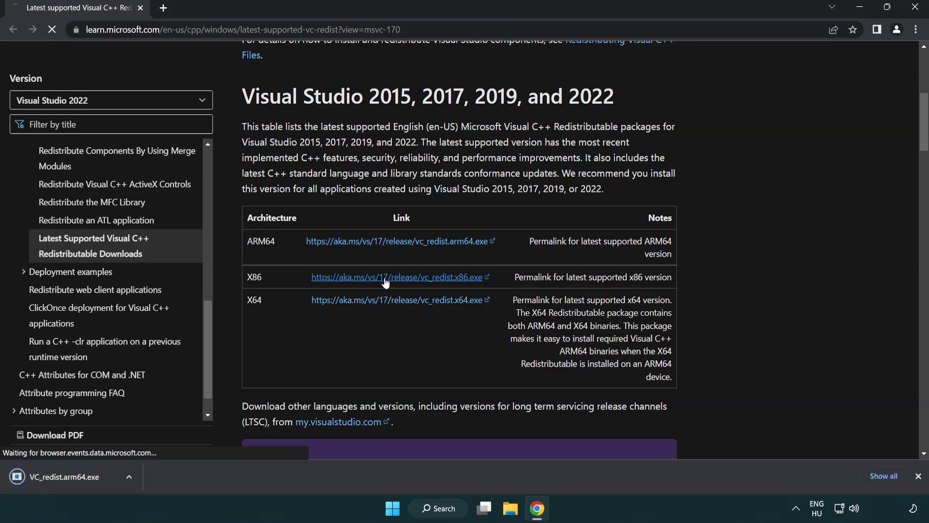
left_click(389, 301)
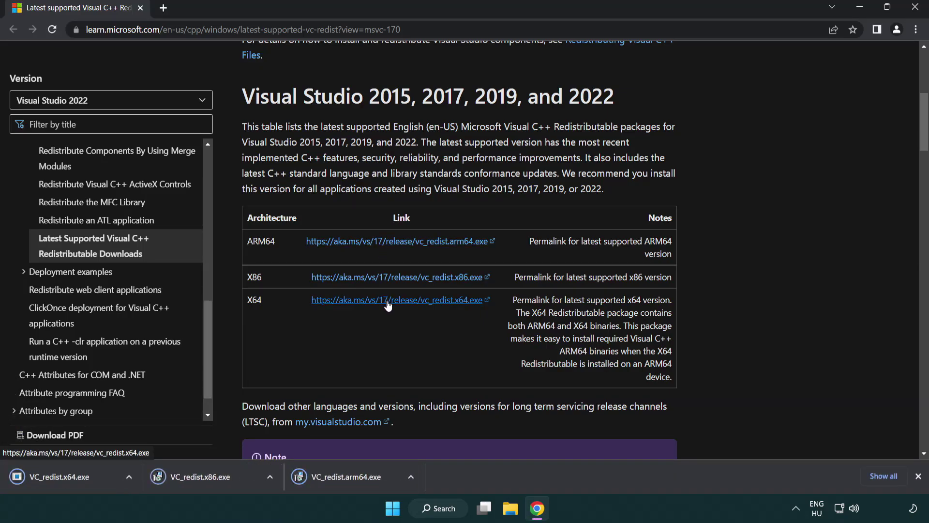
Try installing the ARM64 redistributable, then dismiss its unsupported-processor failure.
left_click(356, 484)
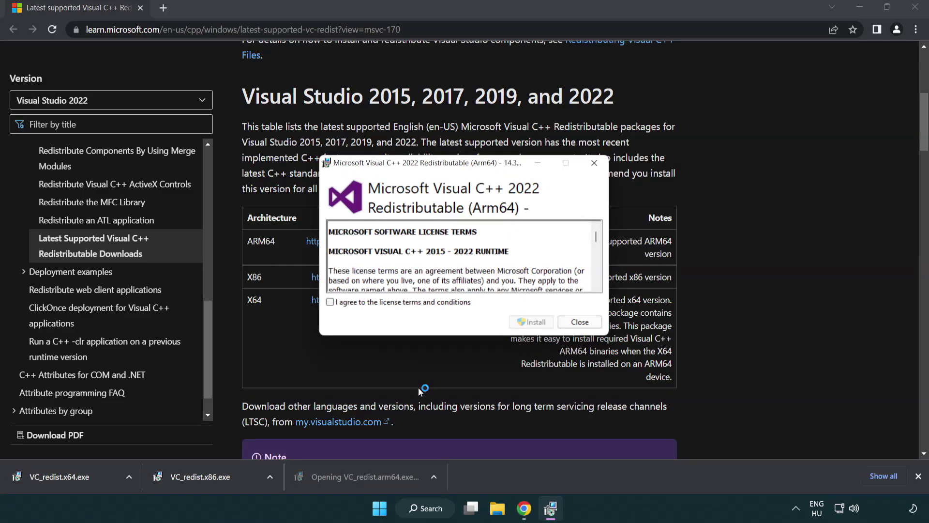
left_click_drag(596, 237, 598, 279)
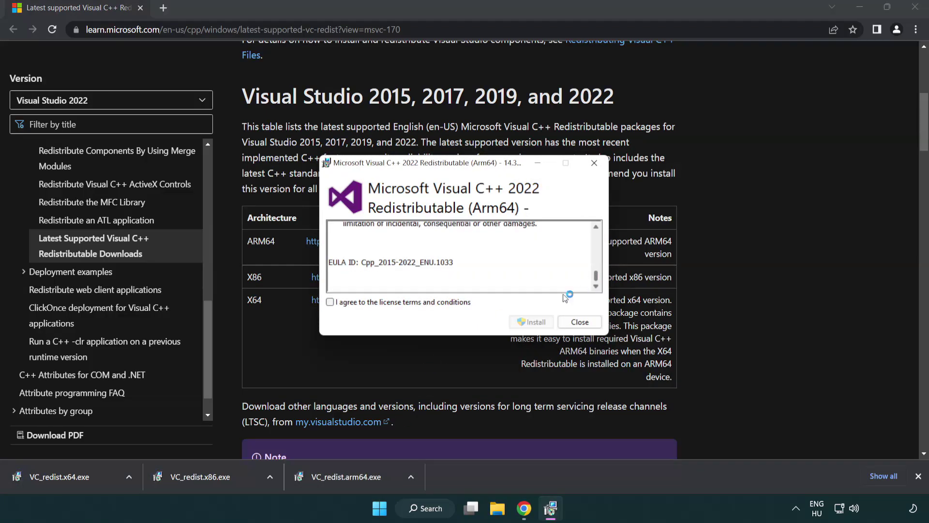
left_click(332, 302)
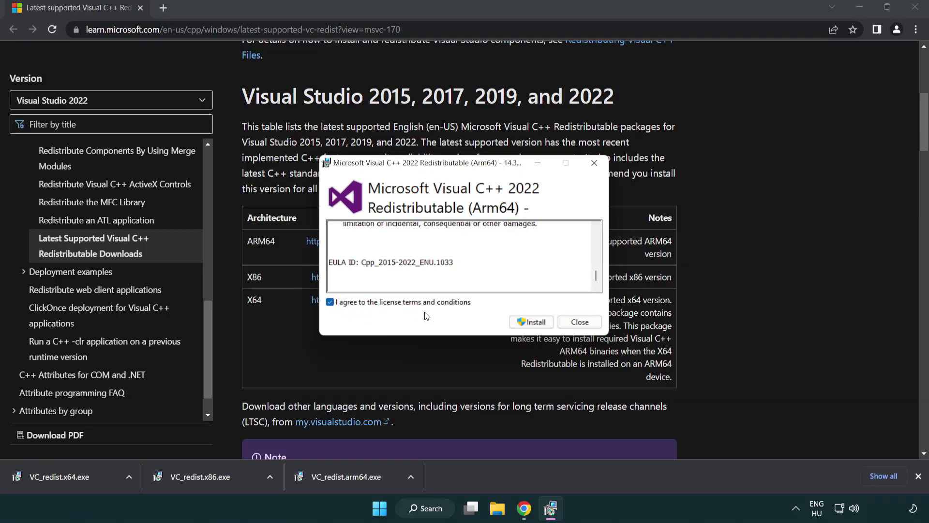
left_click(518, 322)
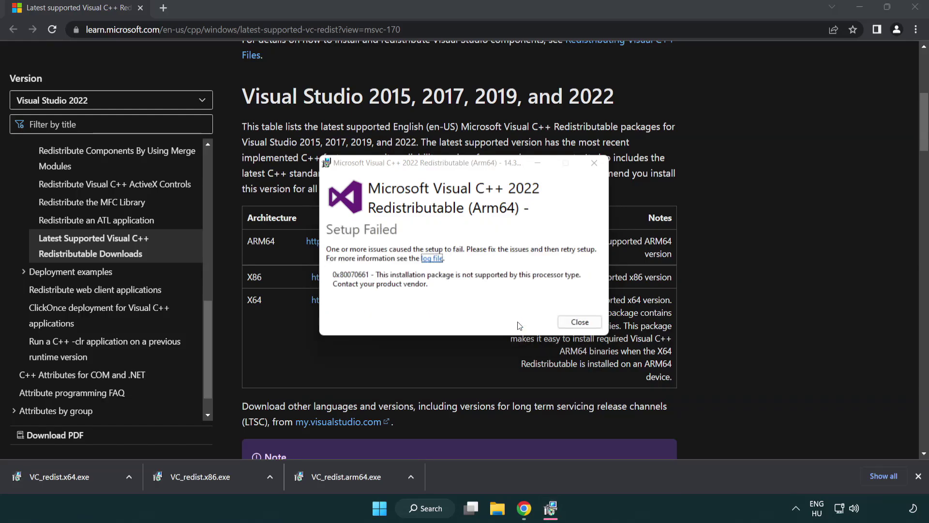
left_click(580, 323)
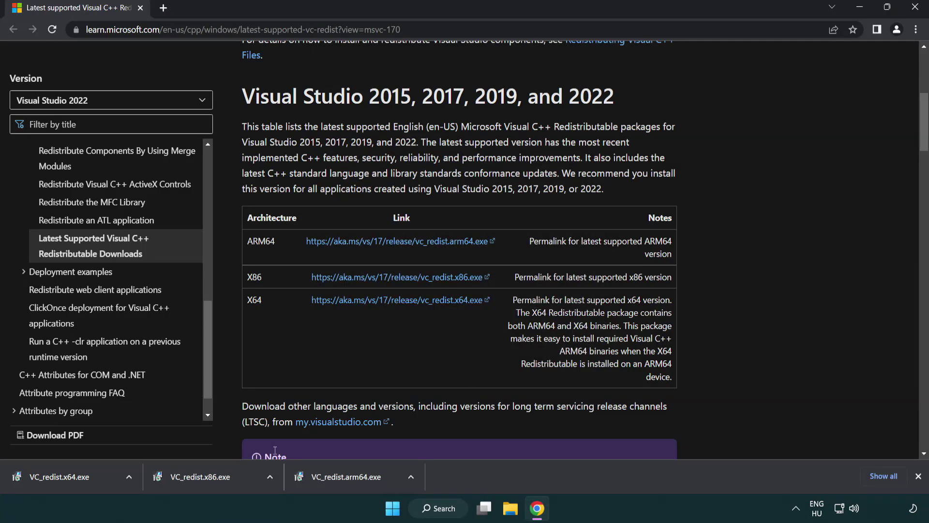
Install the x86 and x64 Visual C++ 2015-2022 redistributables (14.34.31931) without restarting.
left_click(208, 482)
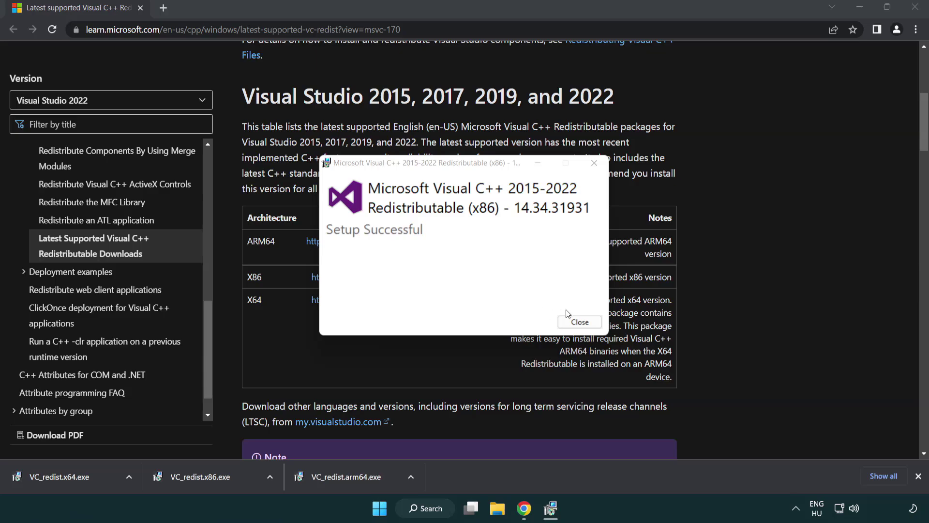
left_click(579, 321)
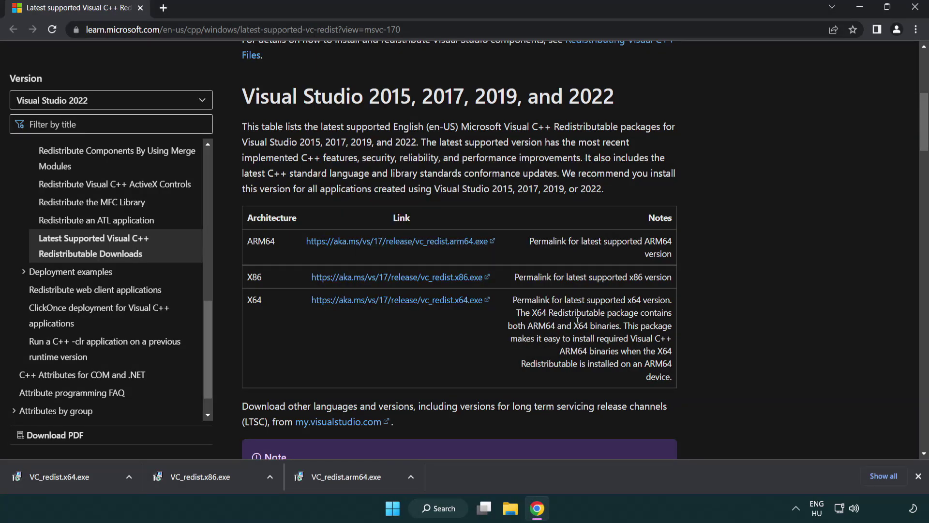
left_click(70, 477)
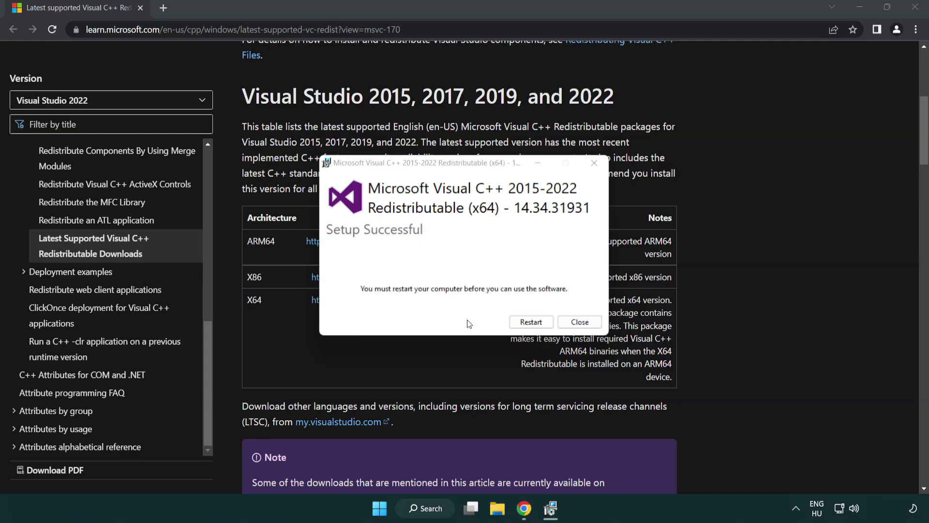
left_click(579, 322)
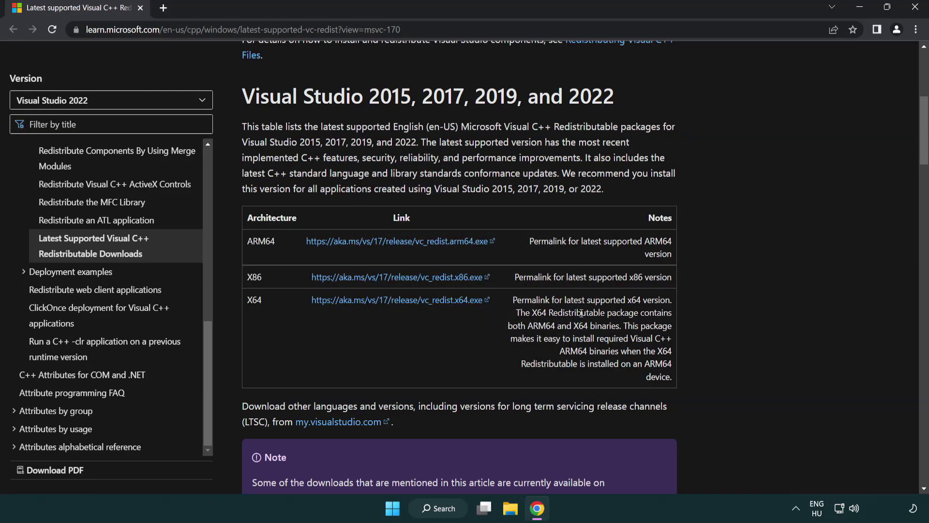
Close Chrome and launch Command Prompt as administrator by searching for cmd.
left_click(916, 9)
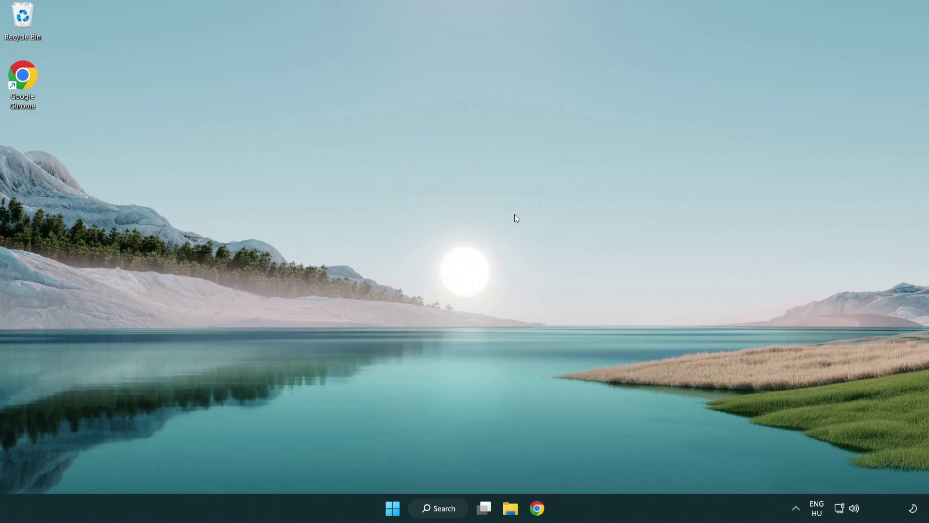
left_click(432, 516)
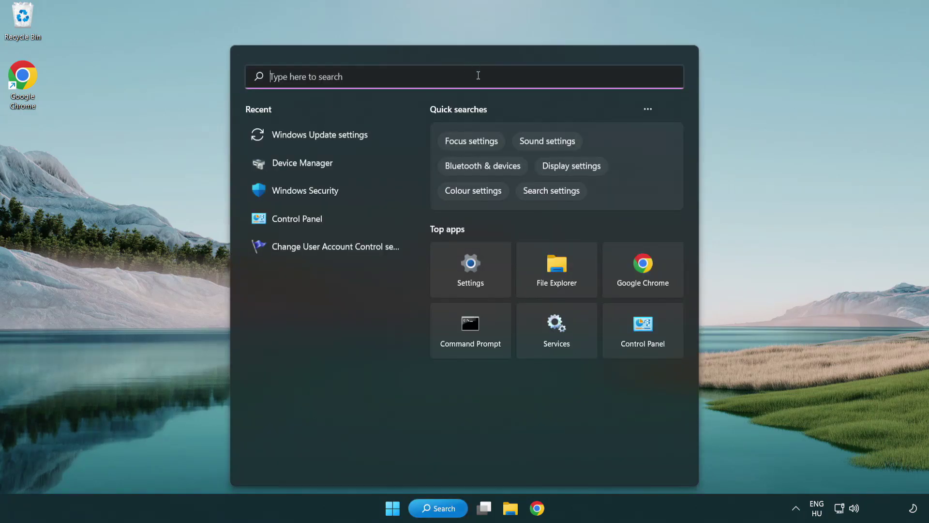
type("cmd")
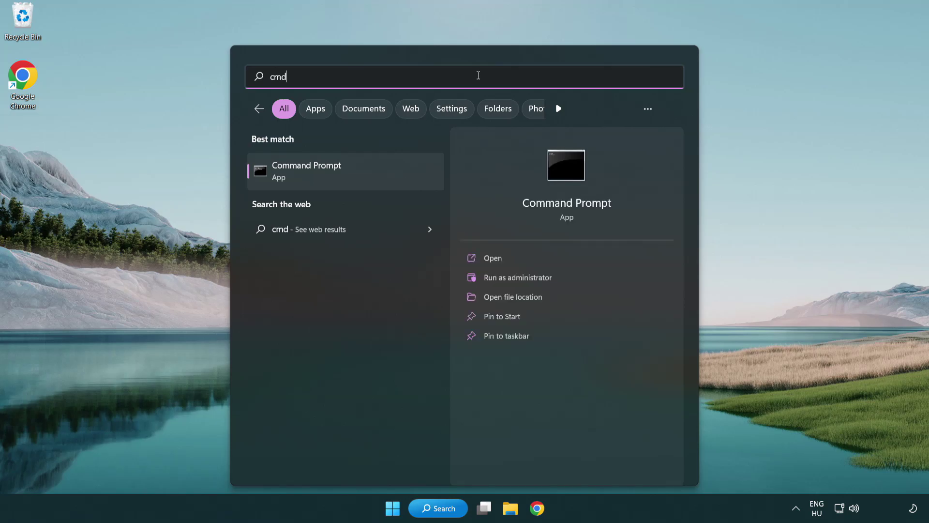
right_click(355, 172)
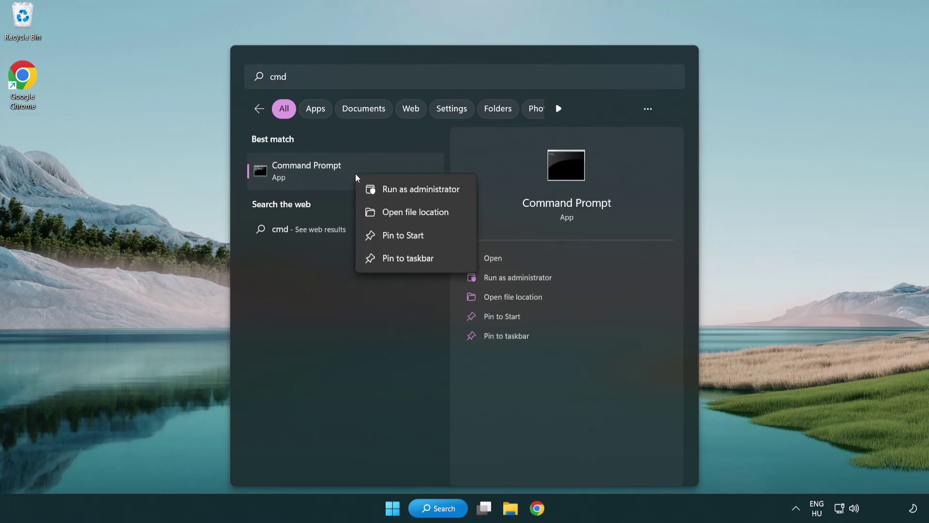
left_click(420, 194)
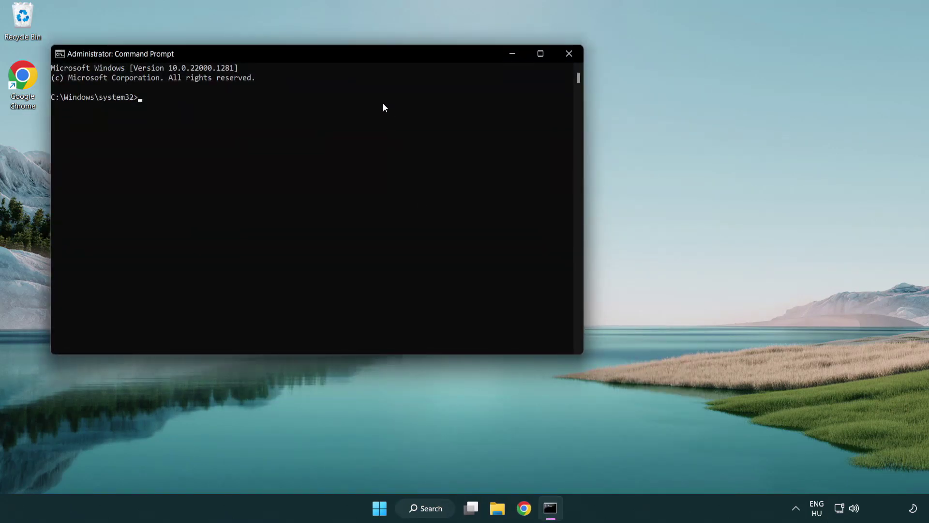
Run sfc /scannow in the administrator Command Prompt to check system files.
left_click_drag(332, 57, 469, 99)
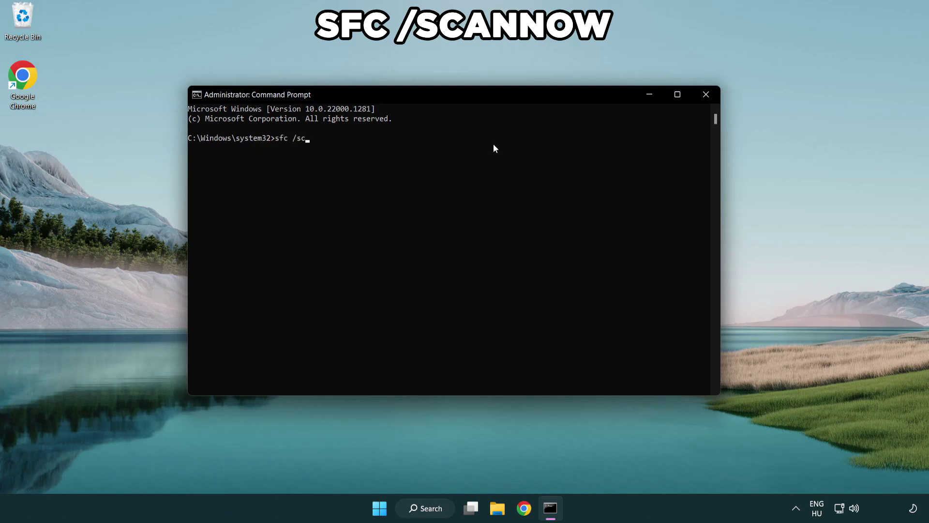
key("Return")
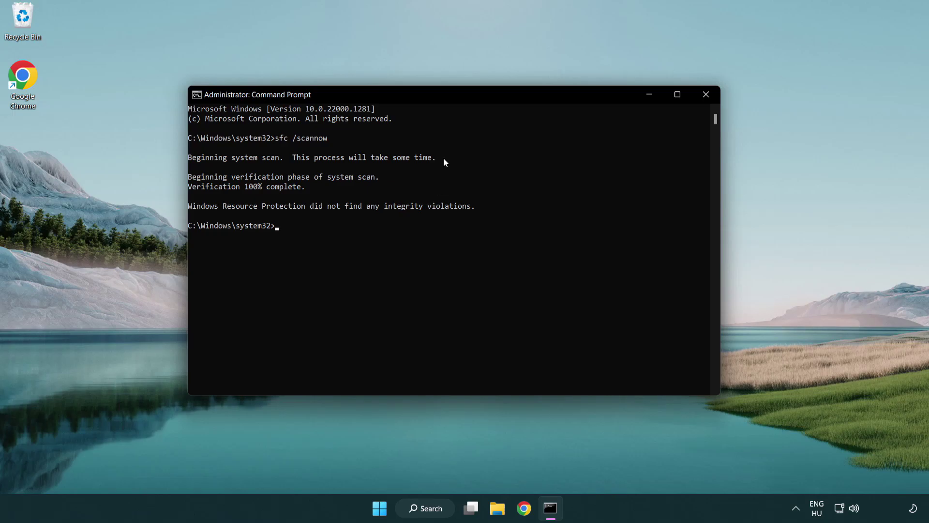
Close Command Prompt and show the Start menu power options.
left_click(706, 94)
left_click(387, 513)
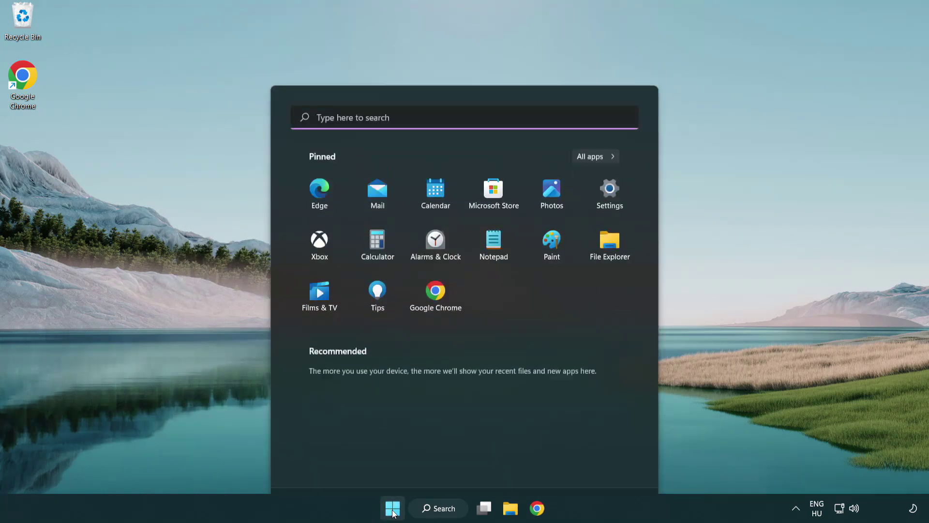
left_click(617, 465)
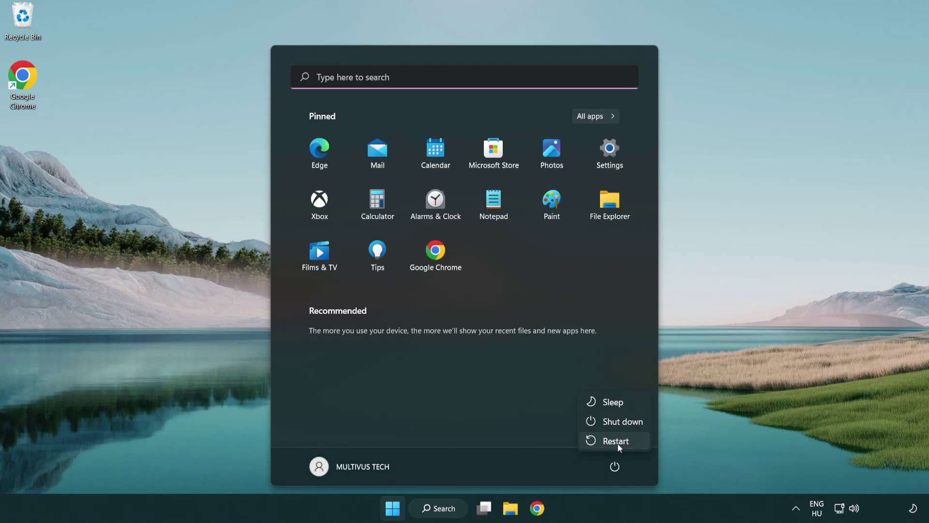